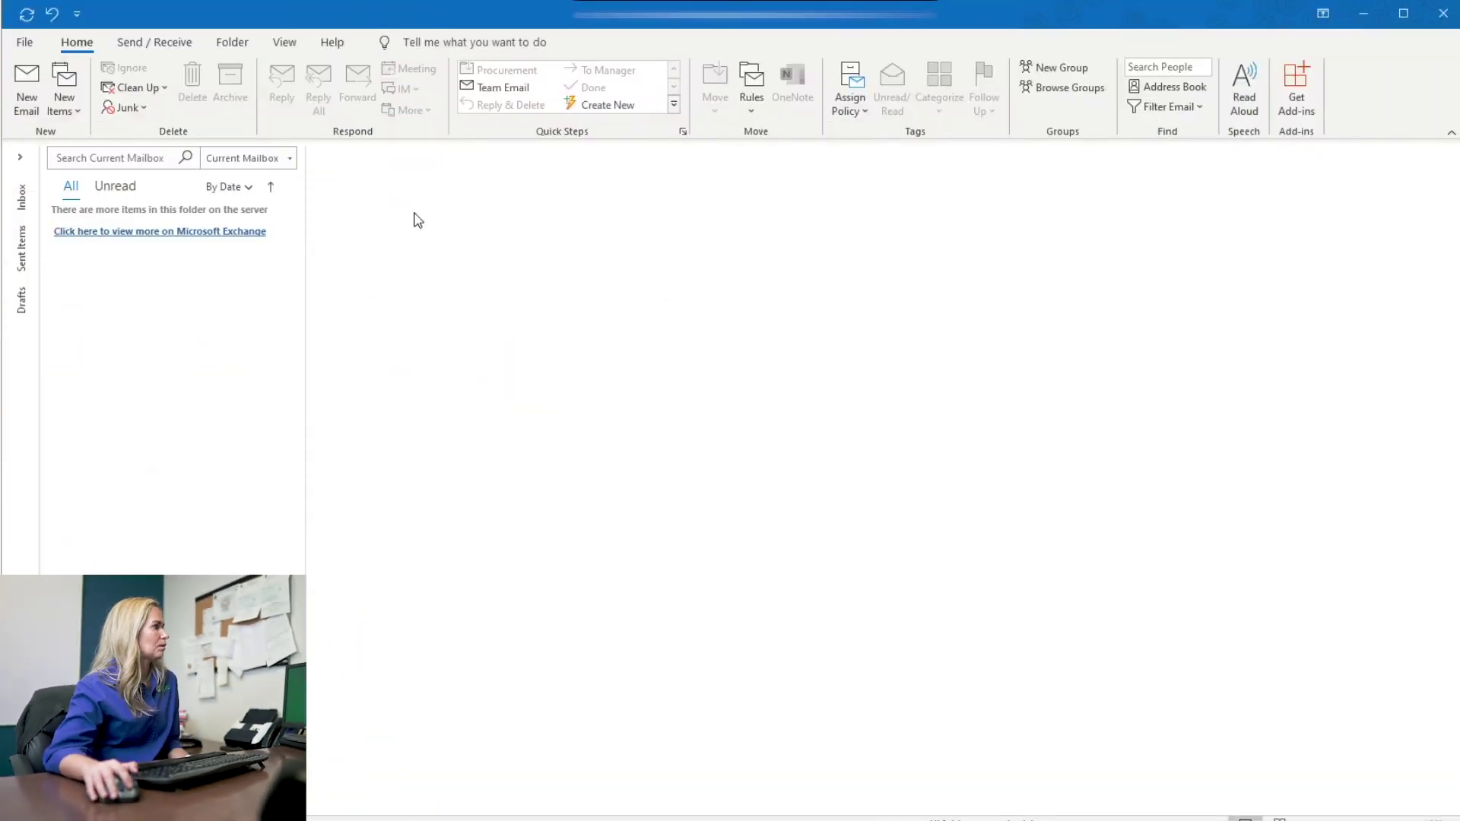
Step: Start a new email to the suggested recipient with the subject 'test'
{"action": "left_click", "coordinate": [28, 91]}
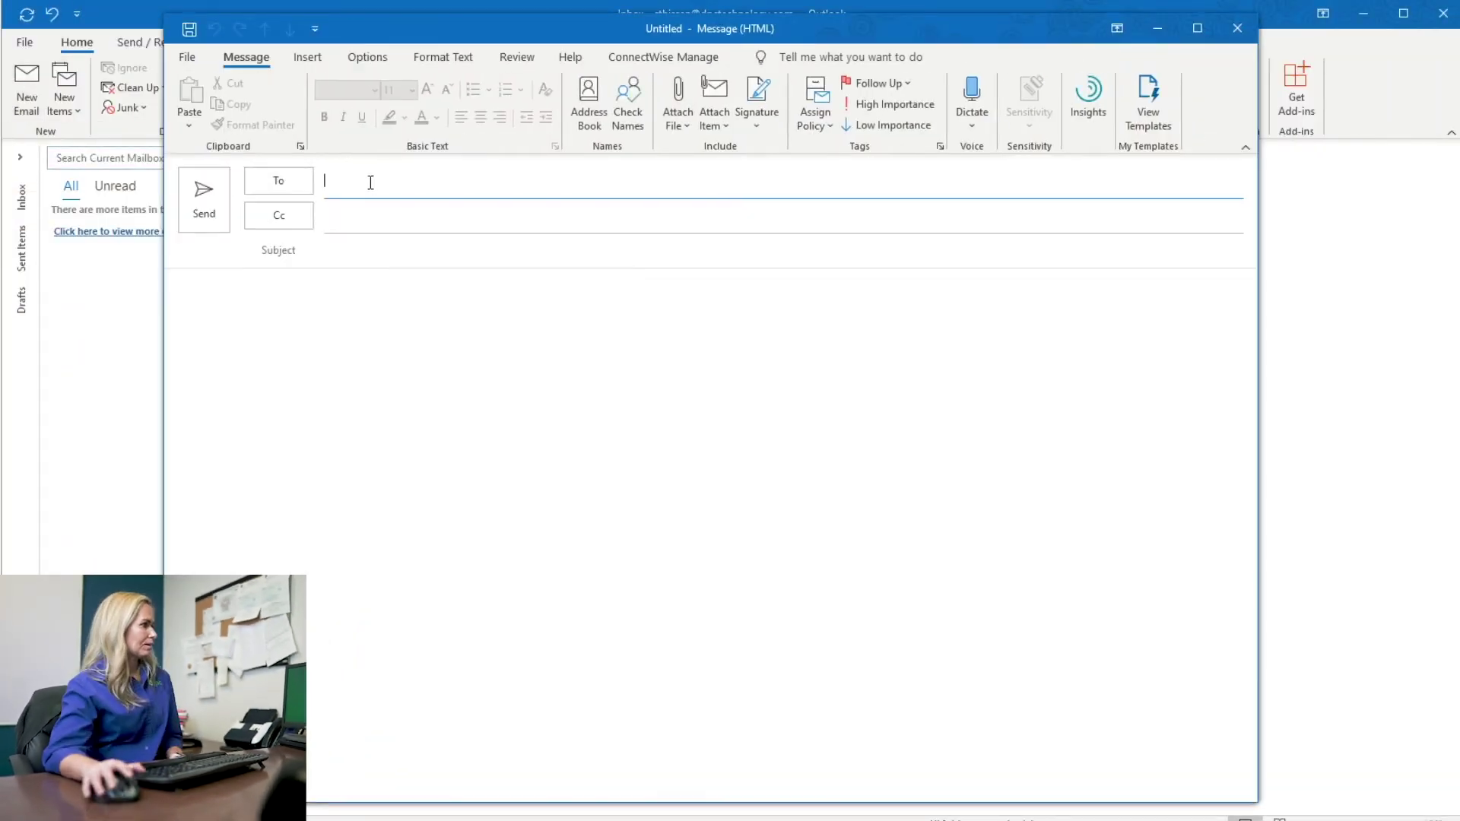
{"action": "type", "text": "c"}
{"action": "key", "text": "Return"}
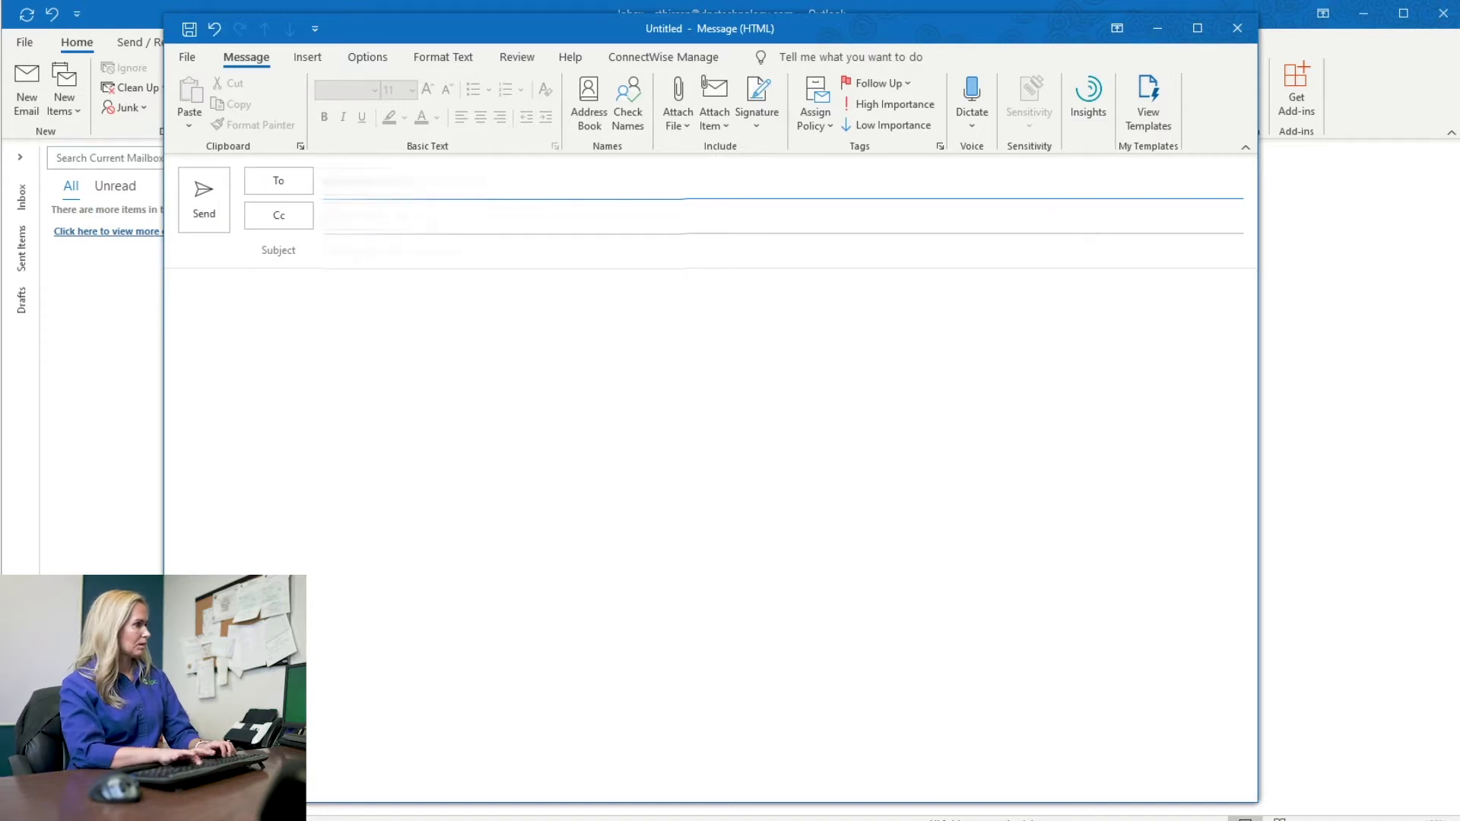
{"action": "type", "text": "c"}
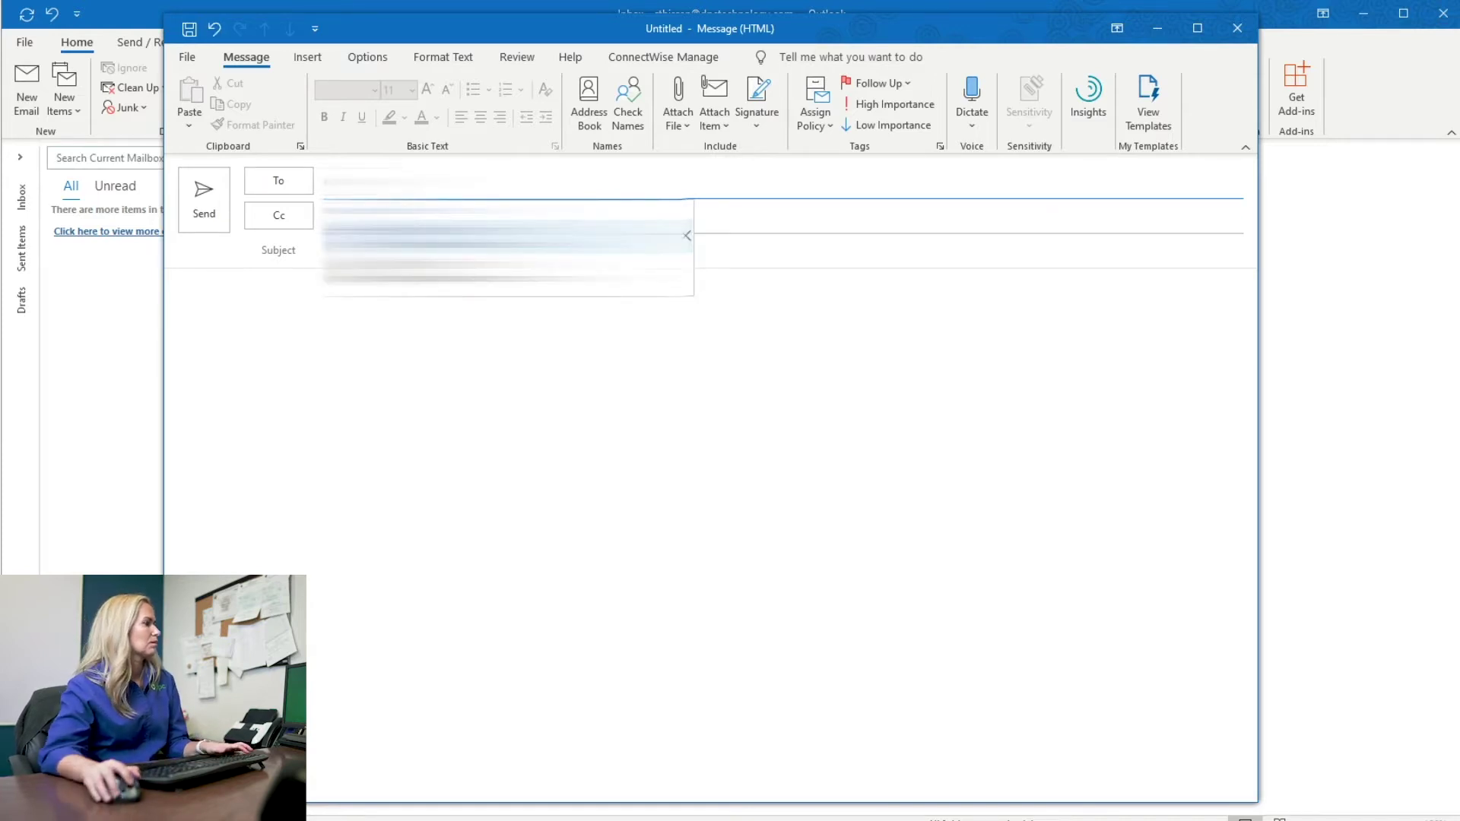
{"action": "key", "text": "Return"}
{"action": "key", "text": "Tab"}
{"action": "key", "text": "Tab"}
{"action": "type", "text": "t"}
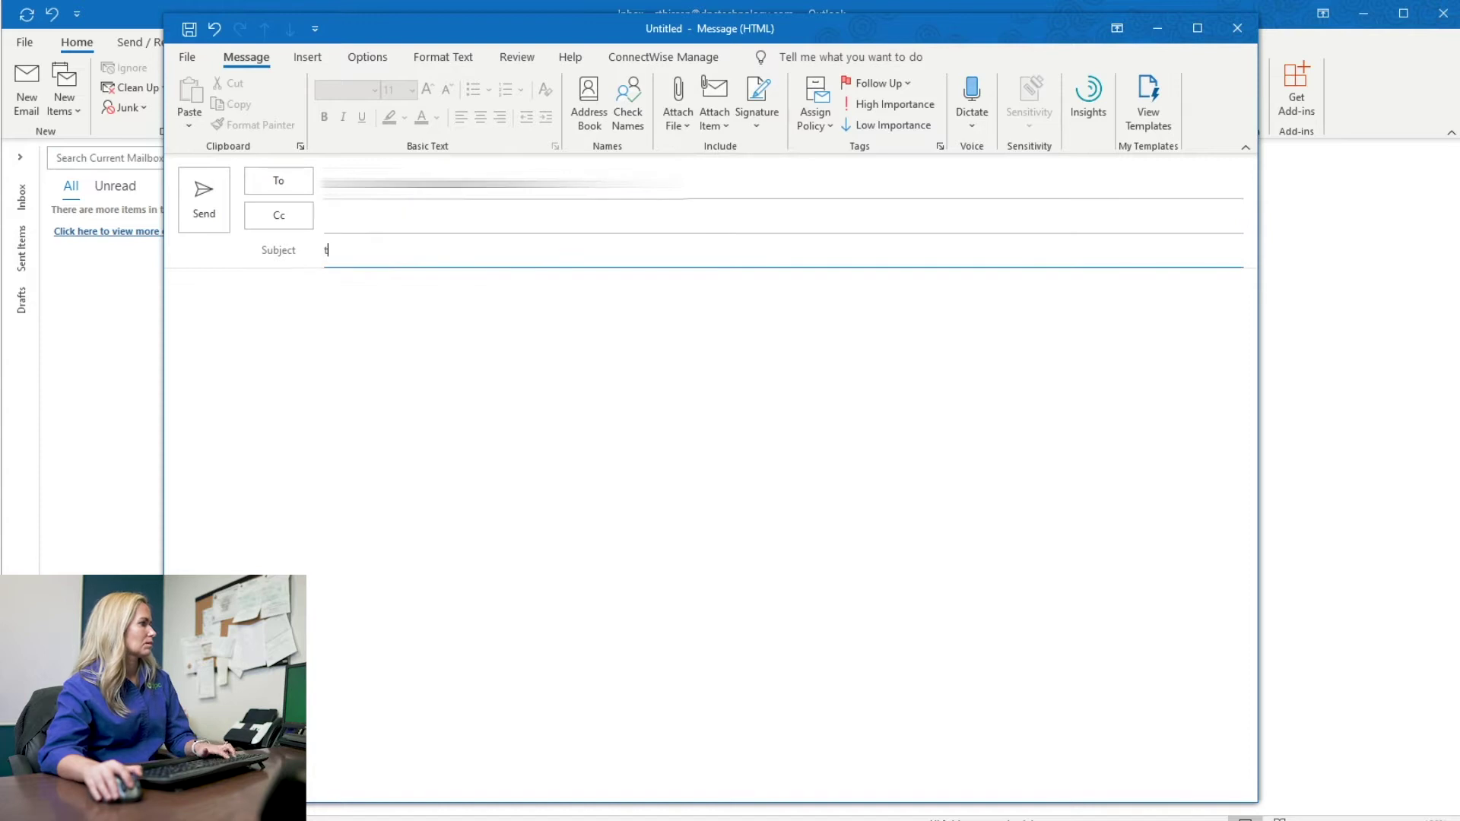
{"action": "type", "text": "est"}
{"action": "left_click", "coordinate": [365, 348]}
{"action": "type", "text": "test"}
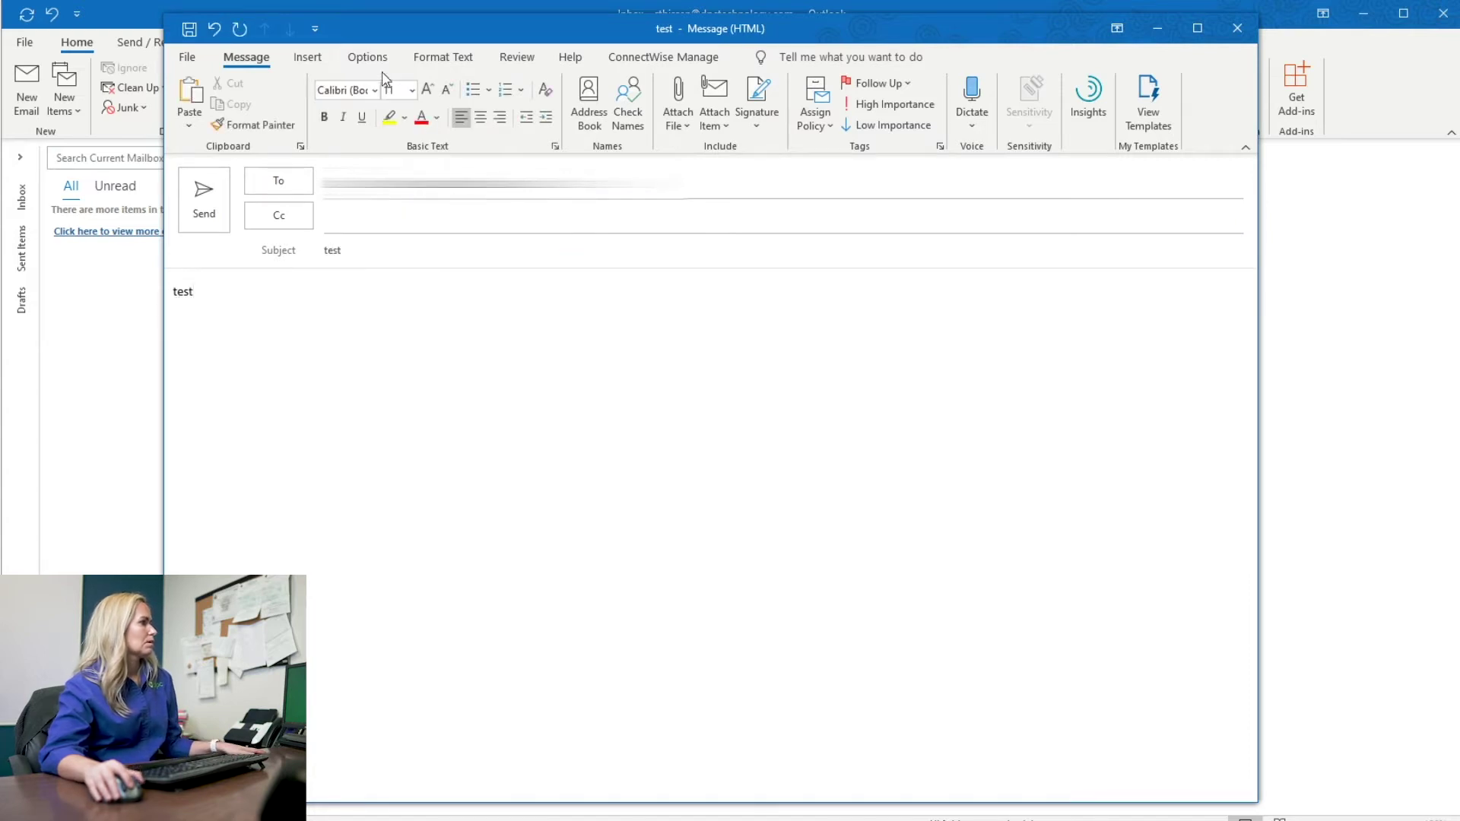
Step: Apply Encrypt-Only protection to the message and send it
{"action": "left_click", "coordinate": [368, 58]}
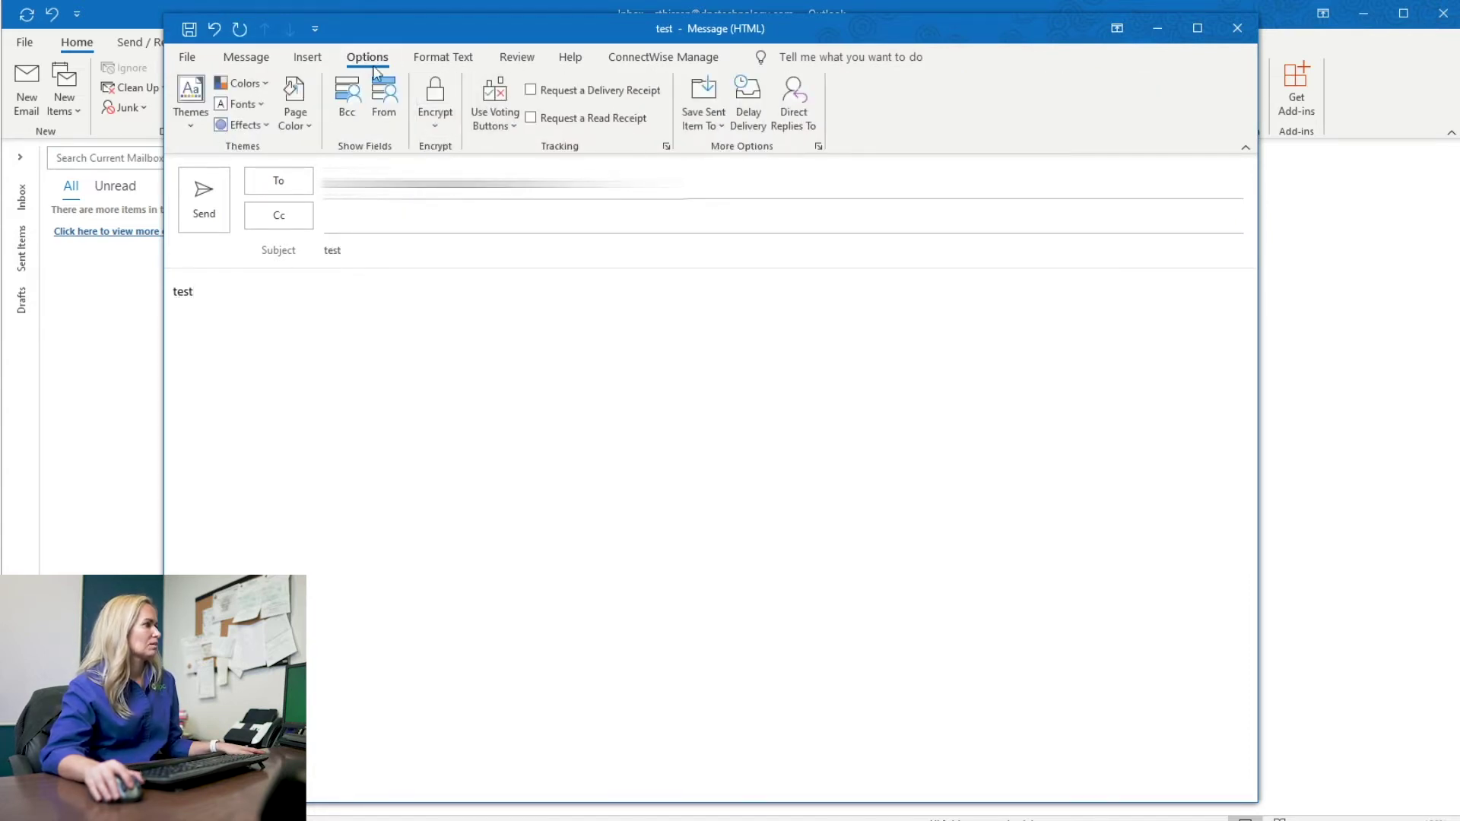
{"action": "left_click", "coordinate": [432, 116]}
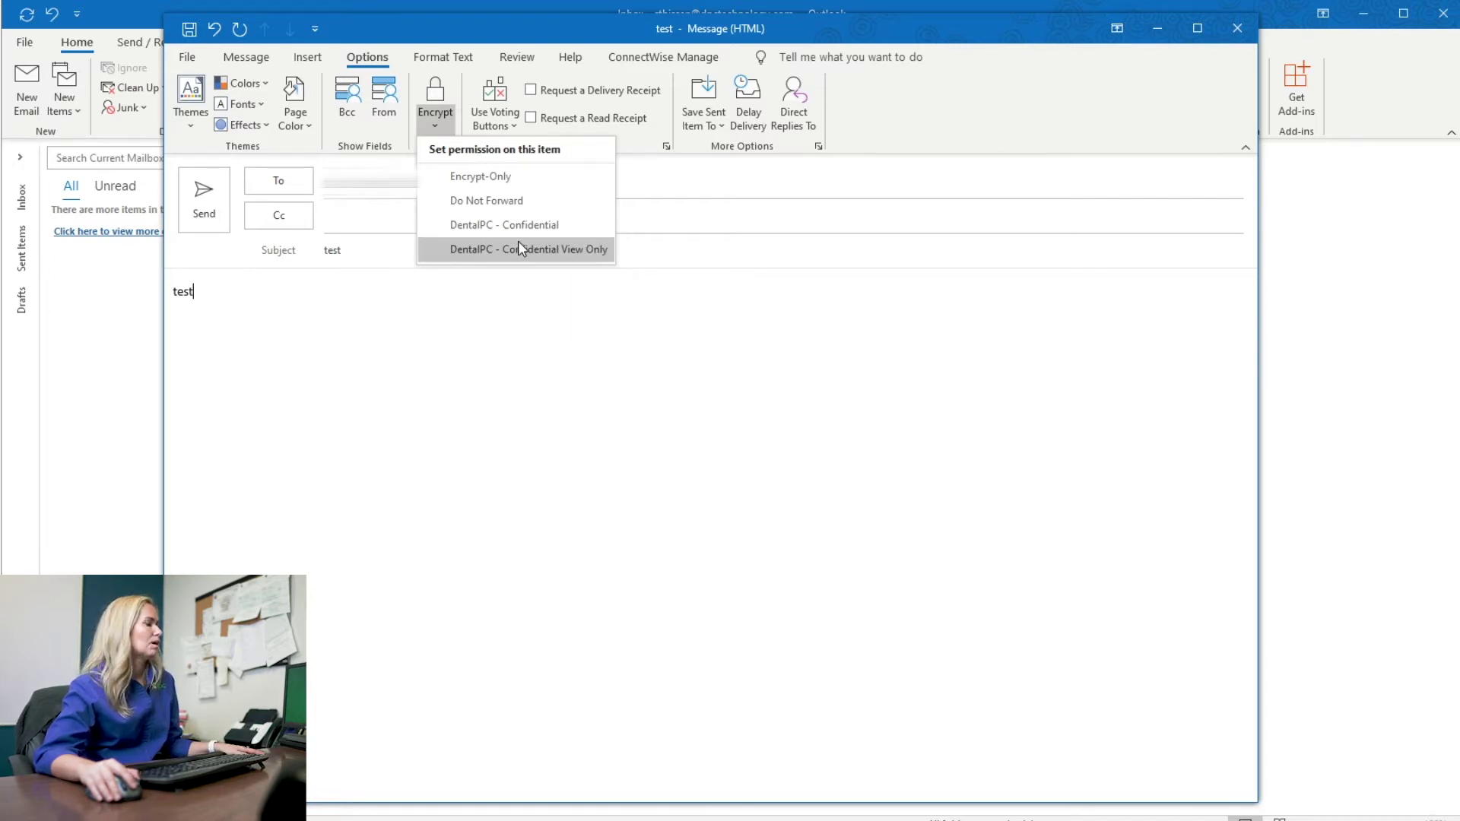
{"action": "left_click", "coordinate": [500, 180]}
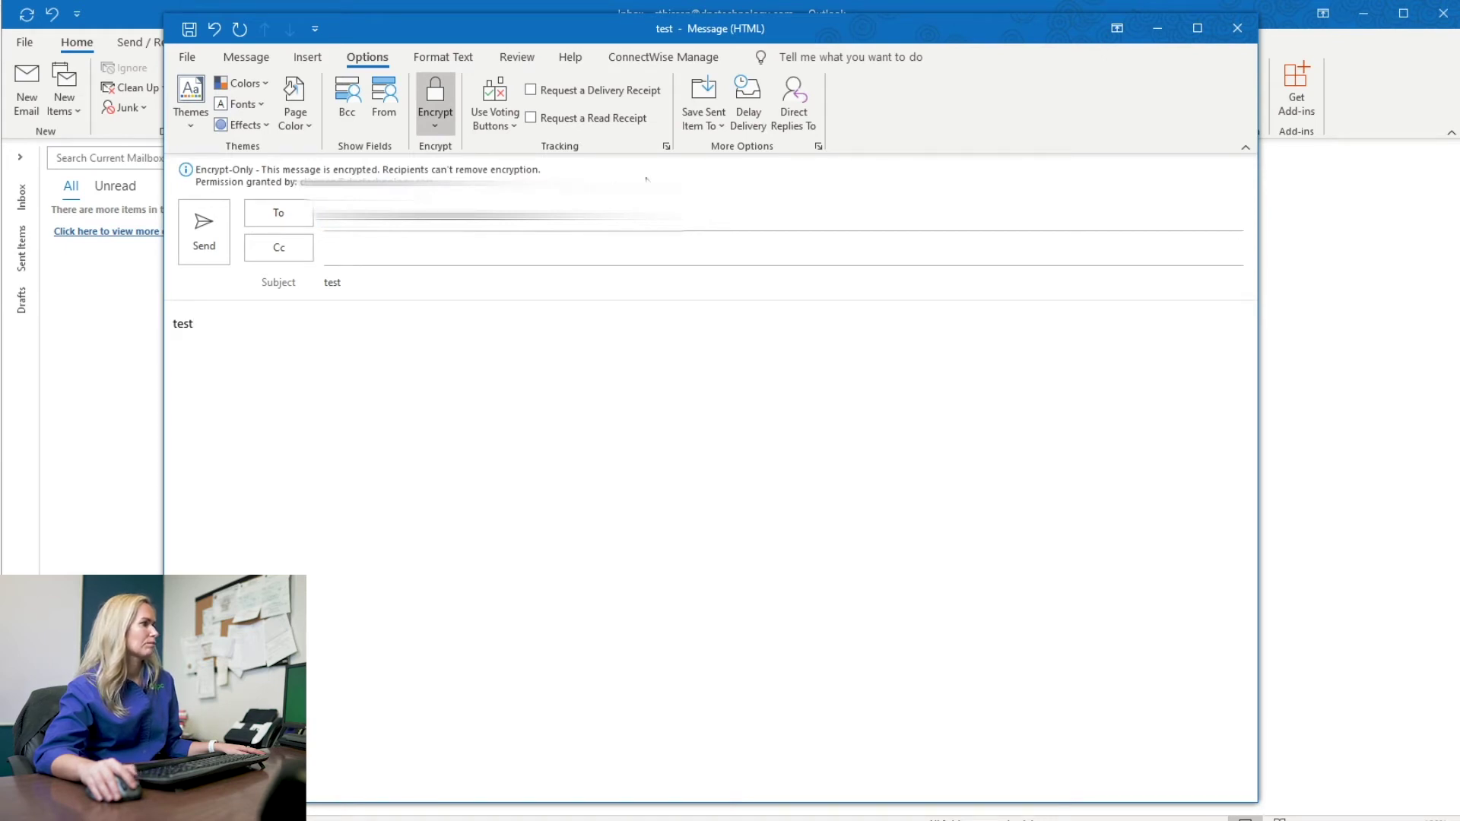
{"action": "left_click", "coordinate": [204, 245]}
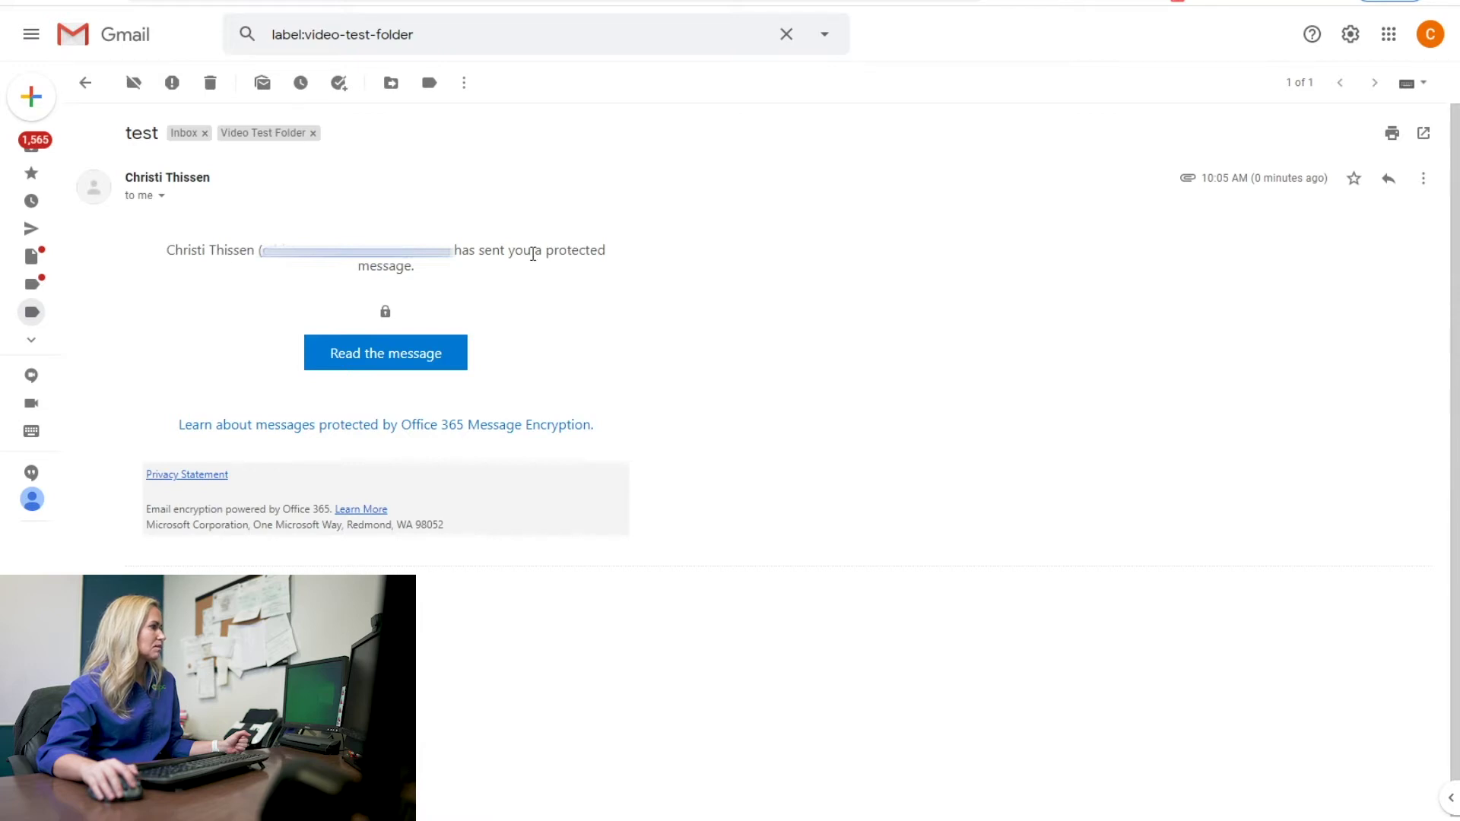
Step: Open the protected 'test' email in the encryption portal and sign in with Google
{"action": "left_click", "coordinate": [369, 366]}
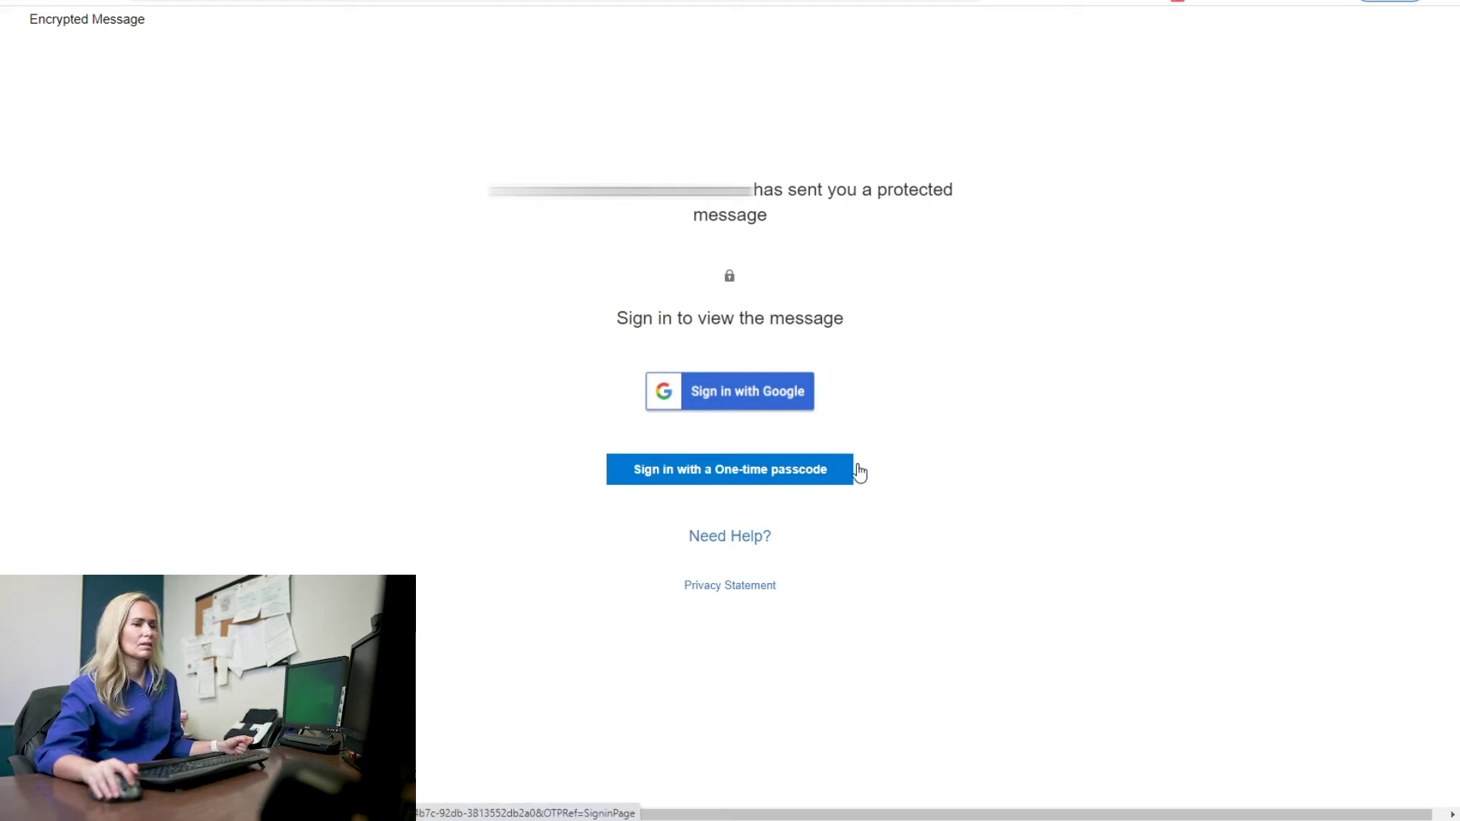
{"action": "left_click", "coordinate": [765, 401]}
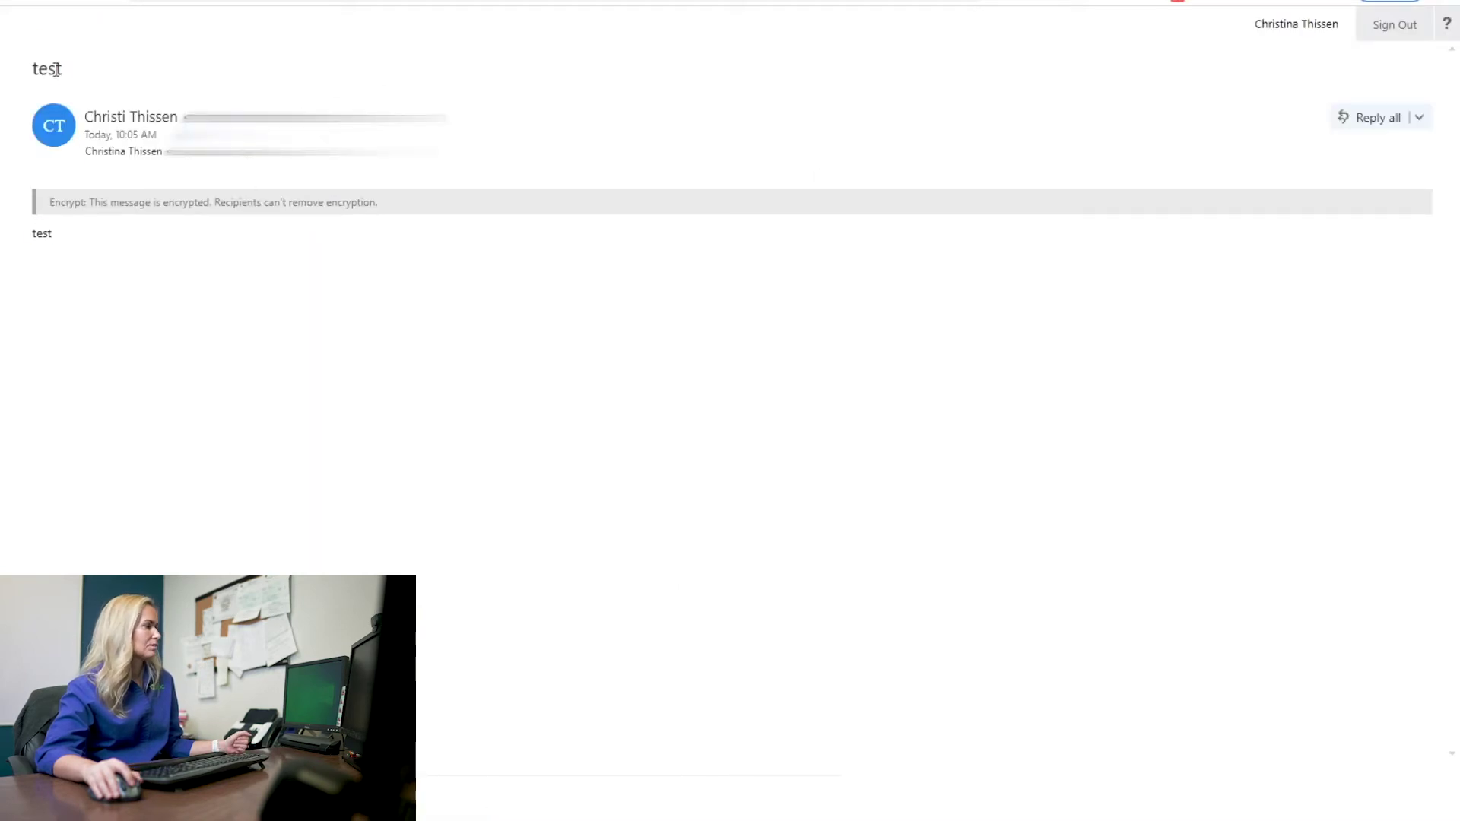
Step: Select the decrypted message's subject, sender and body, and check its Reply all options
{"action": "left_click_drag", "start_coordinate": [56, 70], "coordinate": [85, 240]}
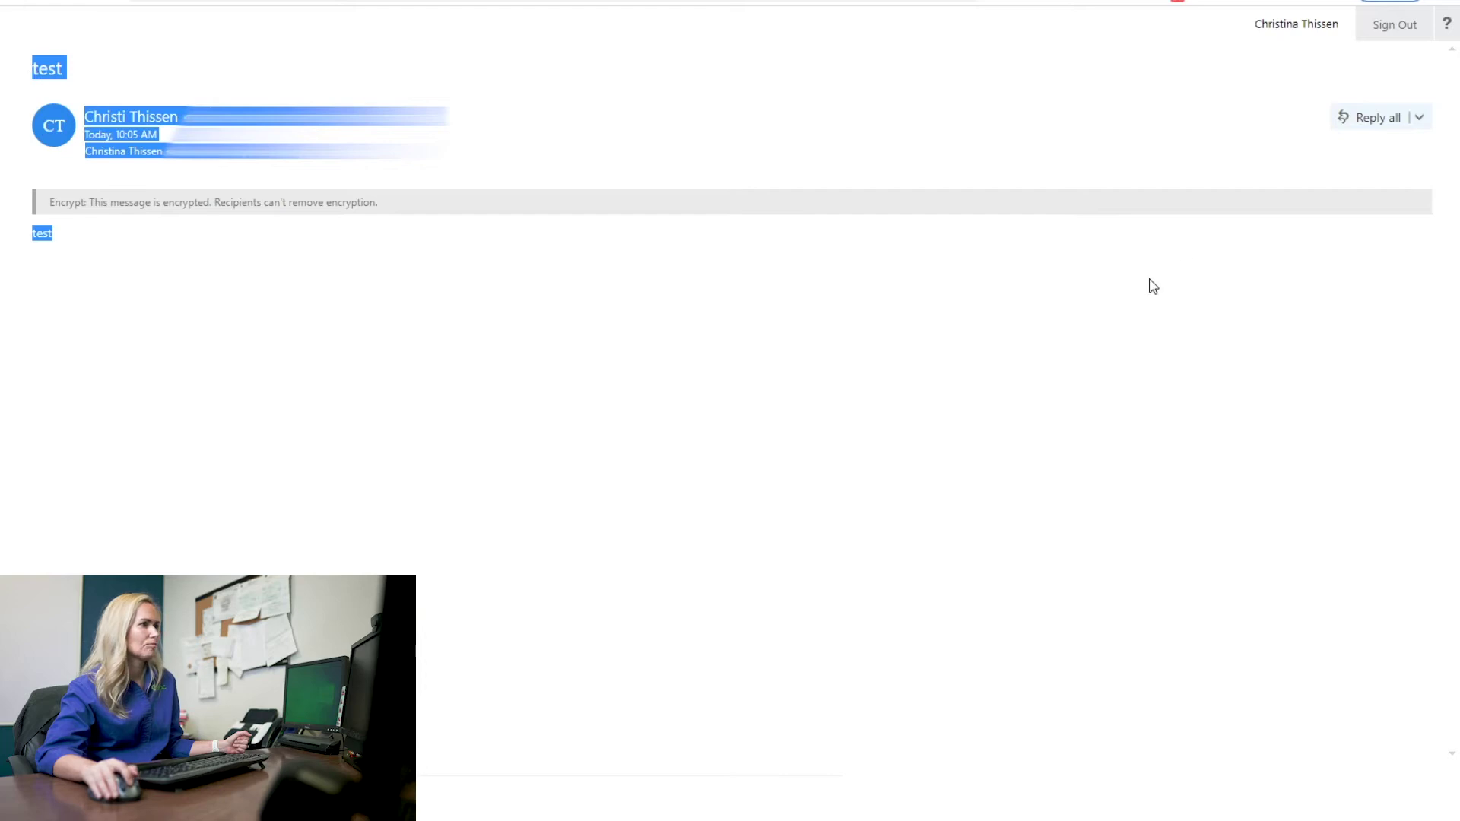
{"action": "left_click", "coordinate": [1418, 118]}
{"action": "left_click", "coordinate": [1316, 221]}
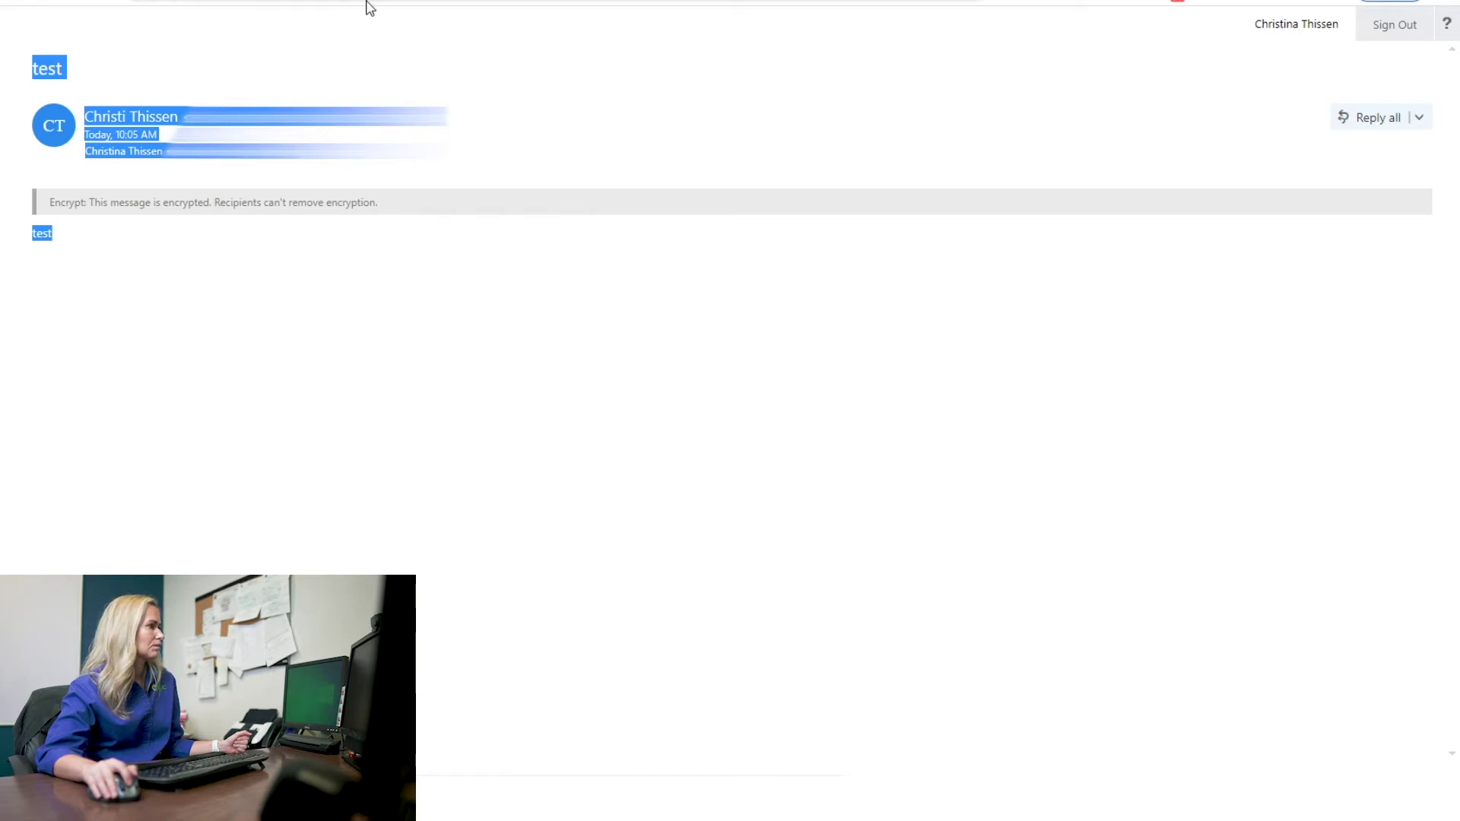
Step: Return to the protected message in Gmail and delete the earlier test email
{"action": "left_click", "coordinate": [59, 68]}
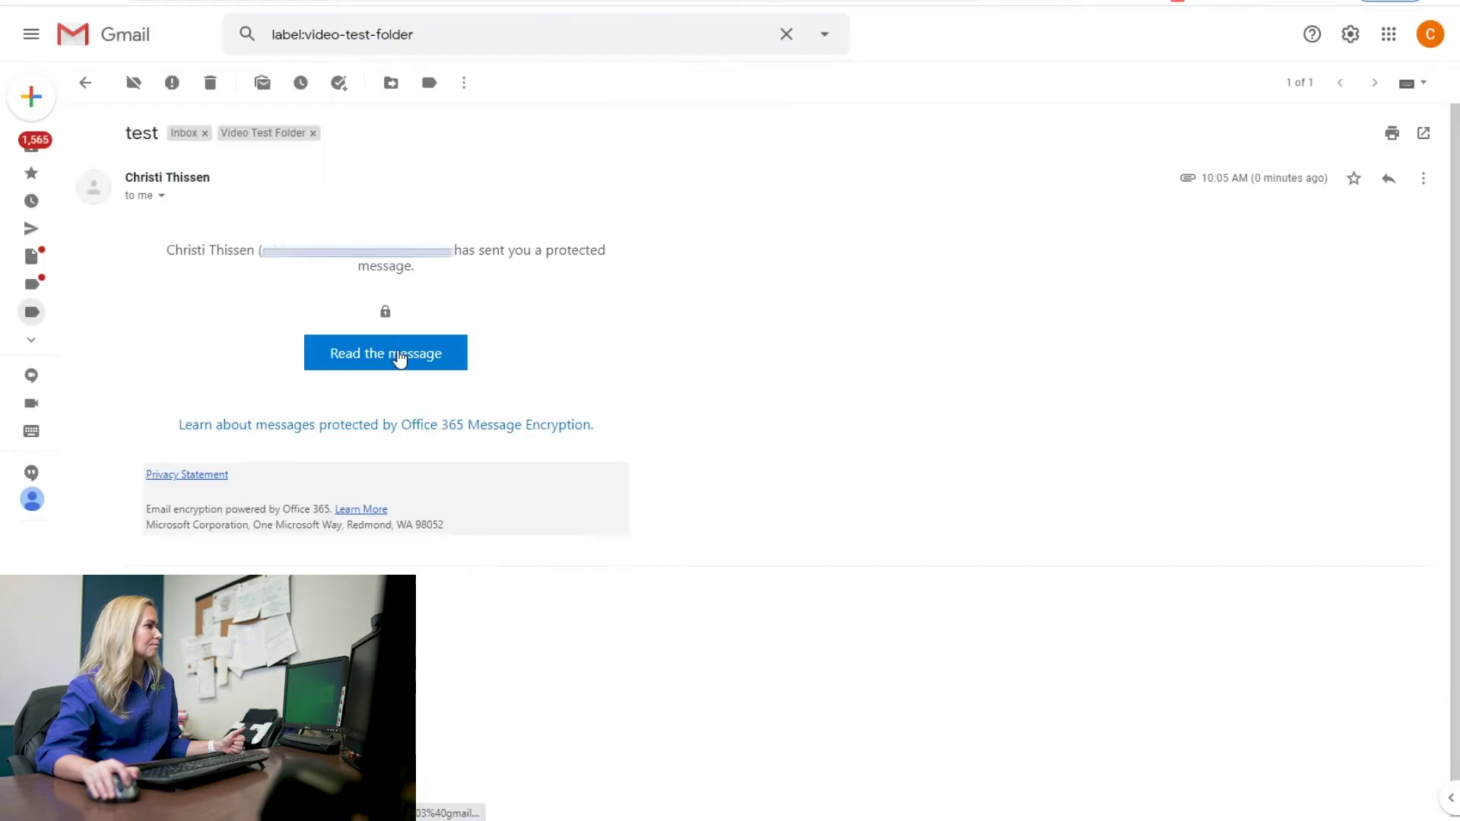
{"action": "left_click", "coordinate": [400, 355]}
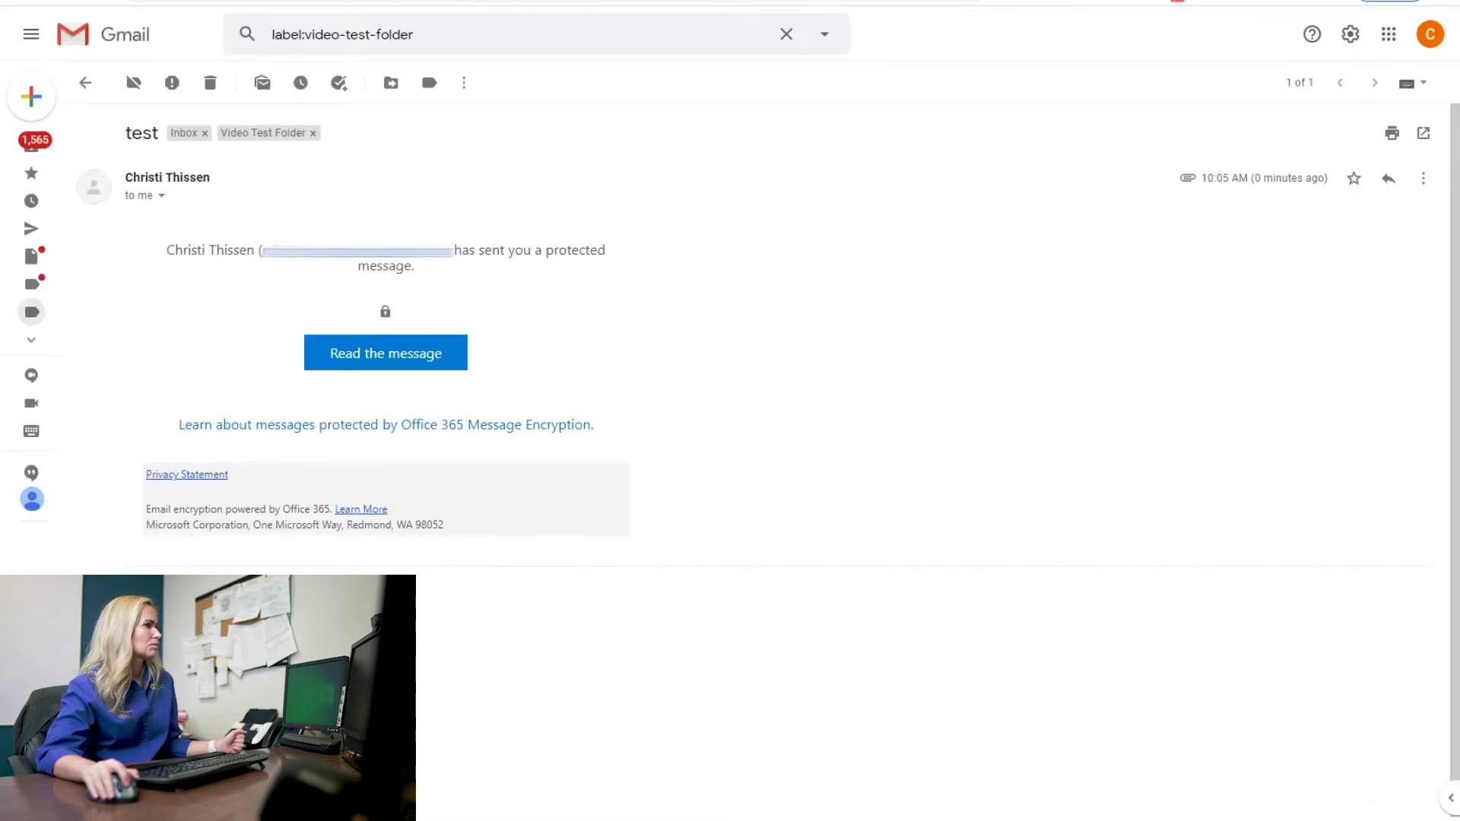
{"action": "left_click", "coordinate": [211, 84]}
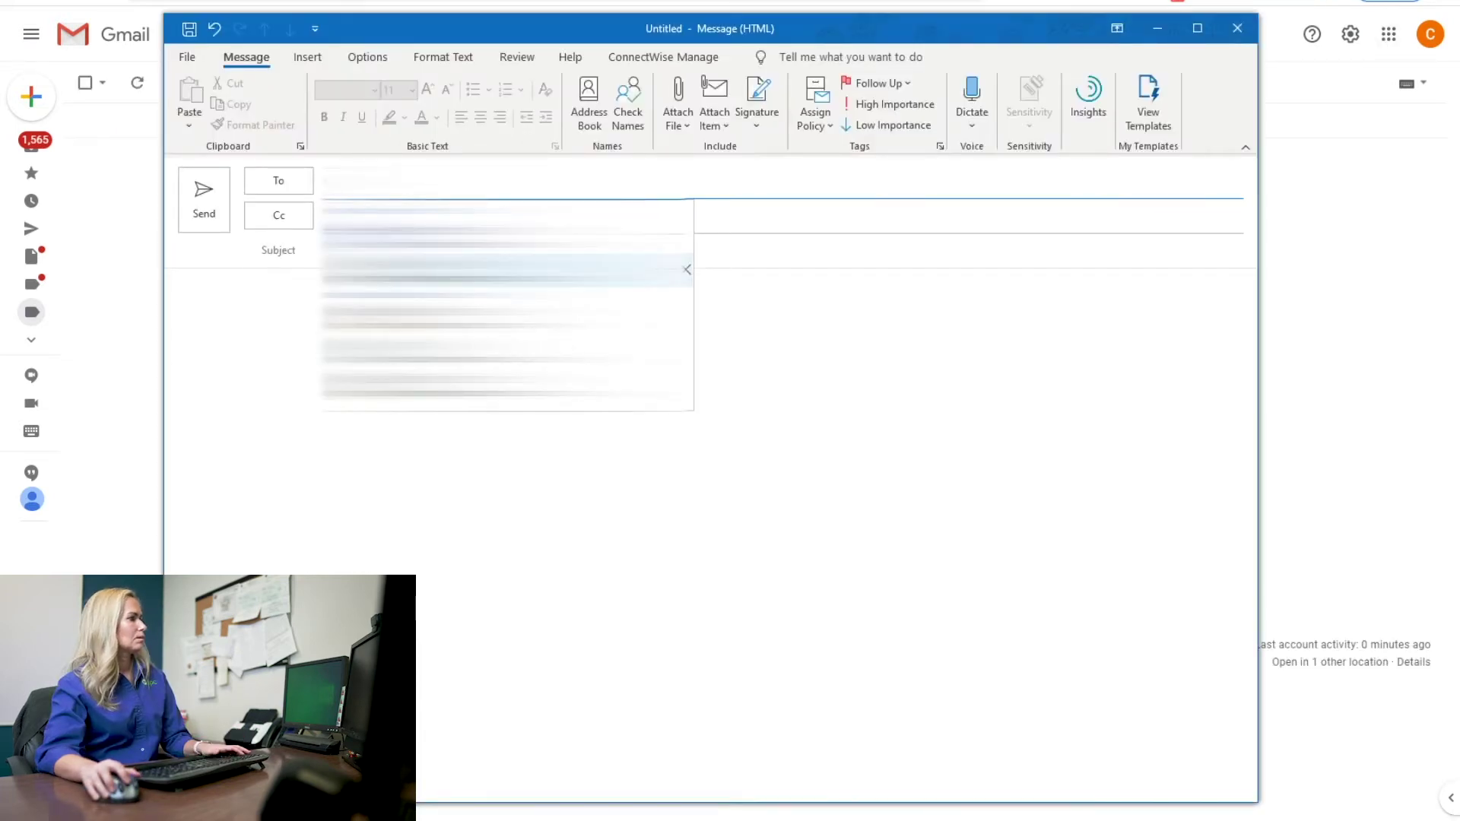
Step: Address a new email to the suggested recipient with the subject 'test'
{"action": "key", "text": "Return"}
{"action": "key", "text": "Tab"}
{"action": "key", "text": "Tab"}
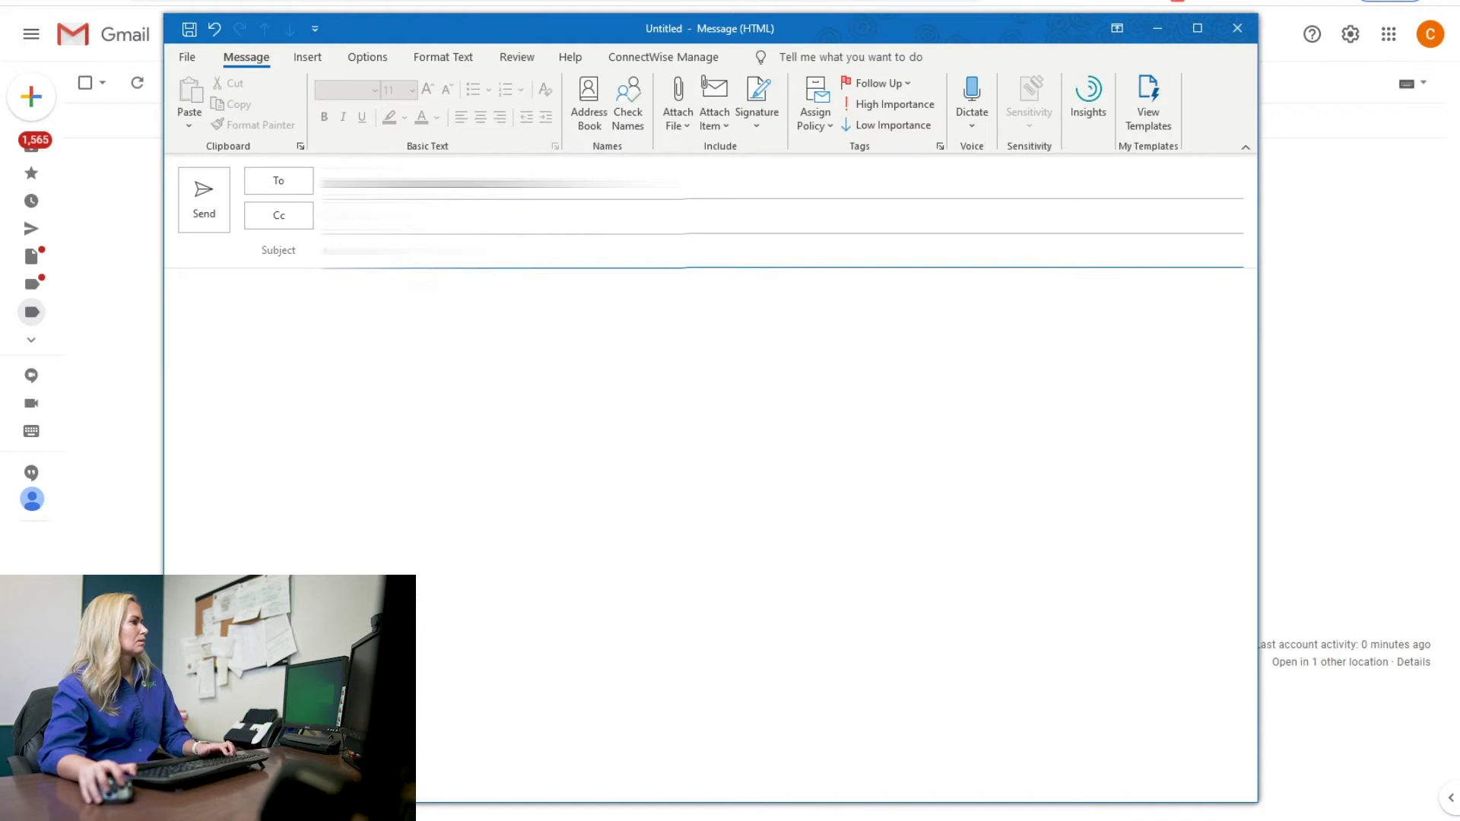
{"action": "type", "text": "test"}
{"action": "key", "text": "Tab"}
{"action": "type", "text": "test"}
Step: Protect the message with Do Not Forward and send it
{"action": "left_click", "coordinate": [367, 57]}
{"action": "left_click", "coordinate": [435, 102]}
{"action": "left_click", "coordinate": [479, 199]}
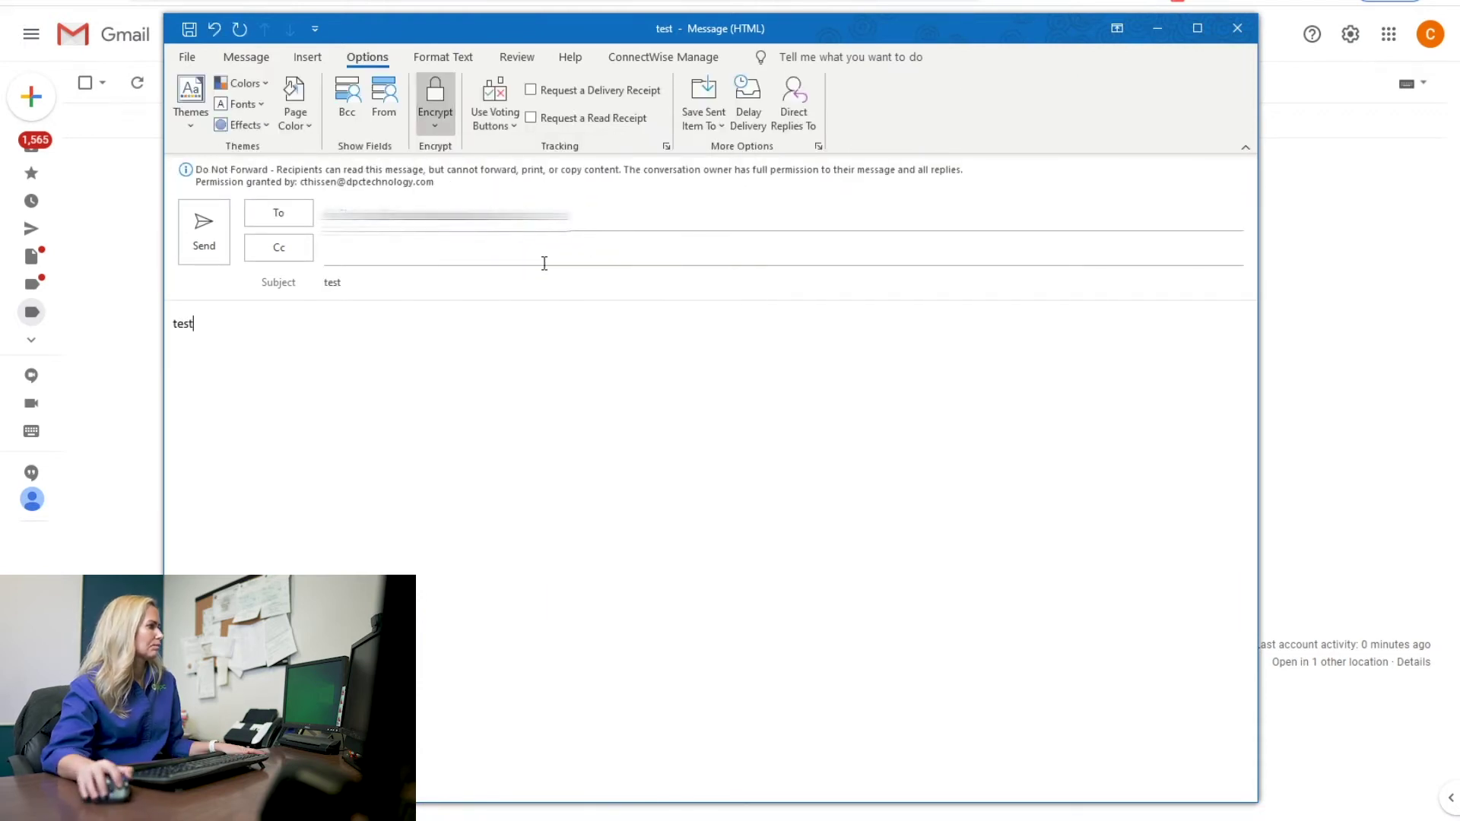
{"action": "left_click", "coordinate": [205, 237]}
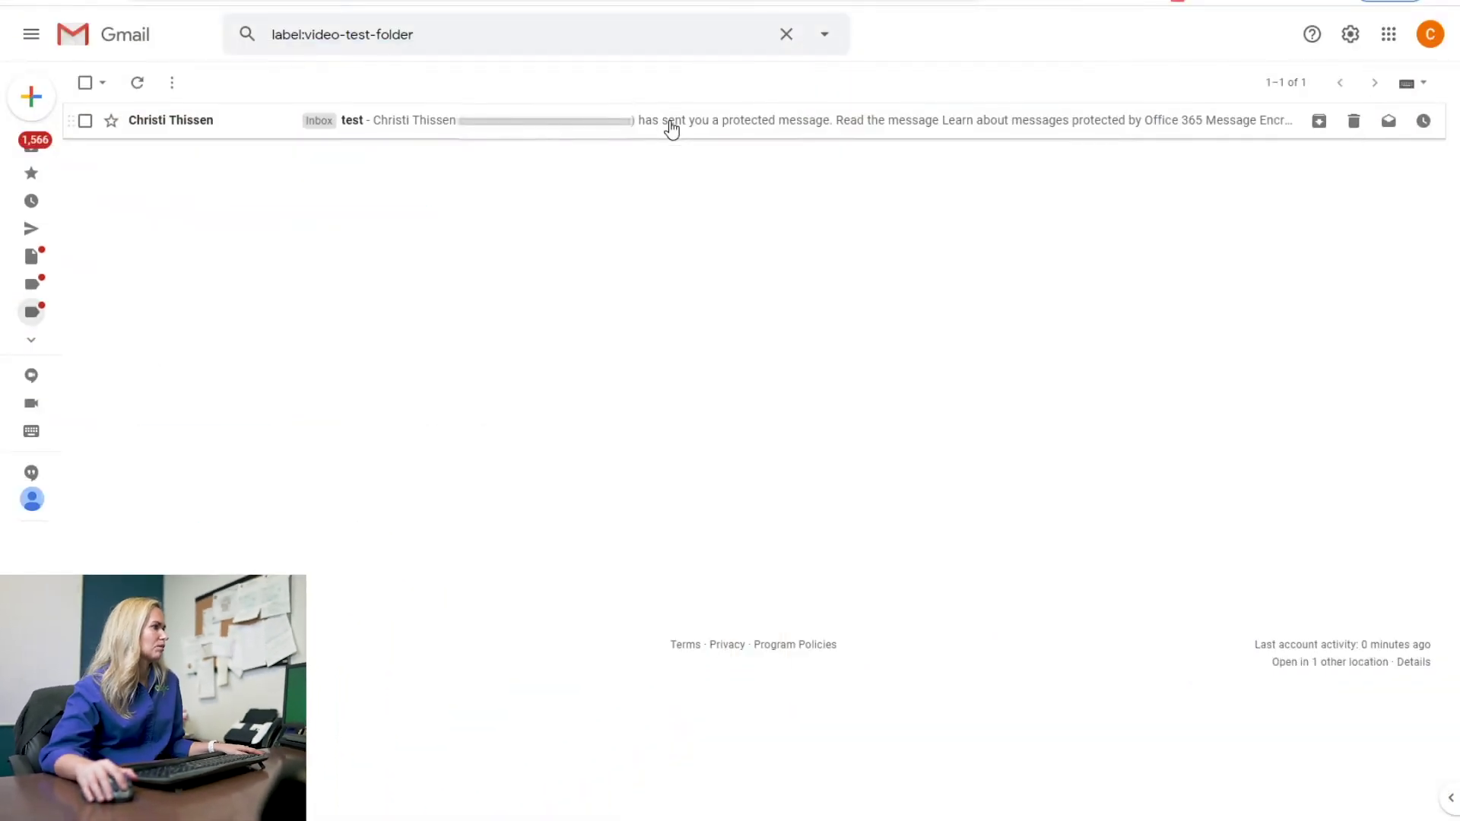
Step: Open the Do Not Forward email and check its Reply all options for blocked Forward and Print
{"action": "left_click", "coordinate": [672, 130]}
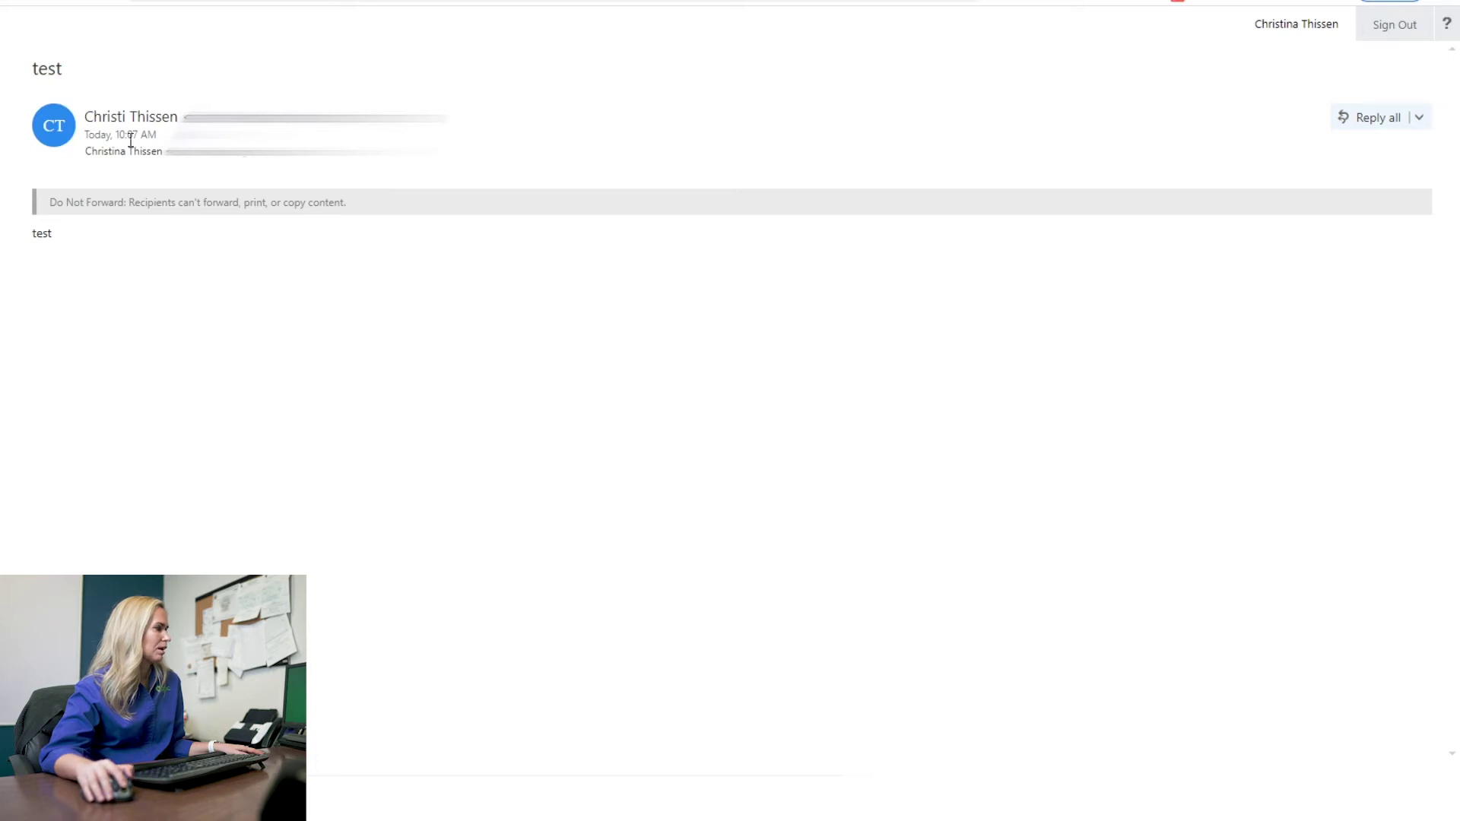
{"action": "left_click", "coordinate": [1420, 120]}
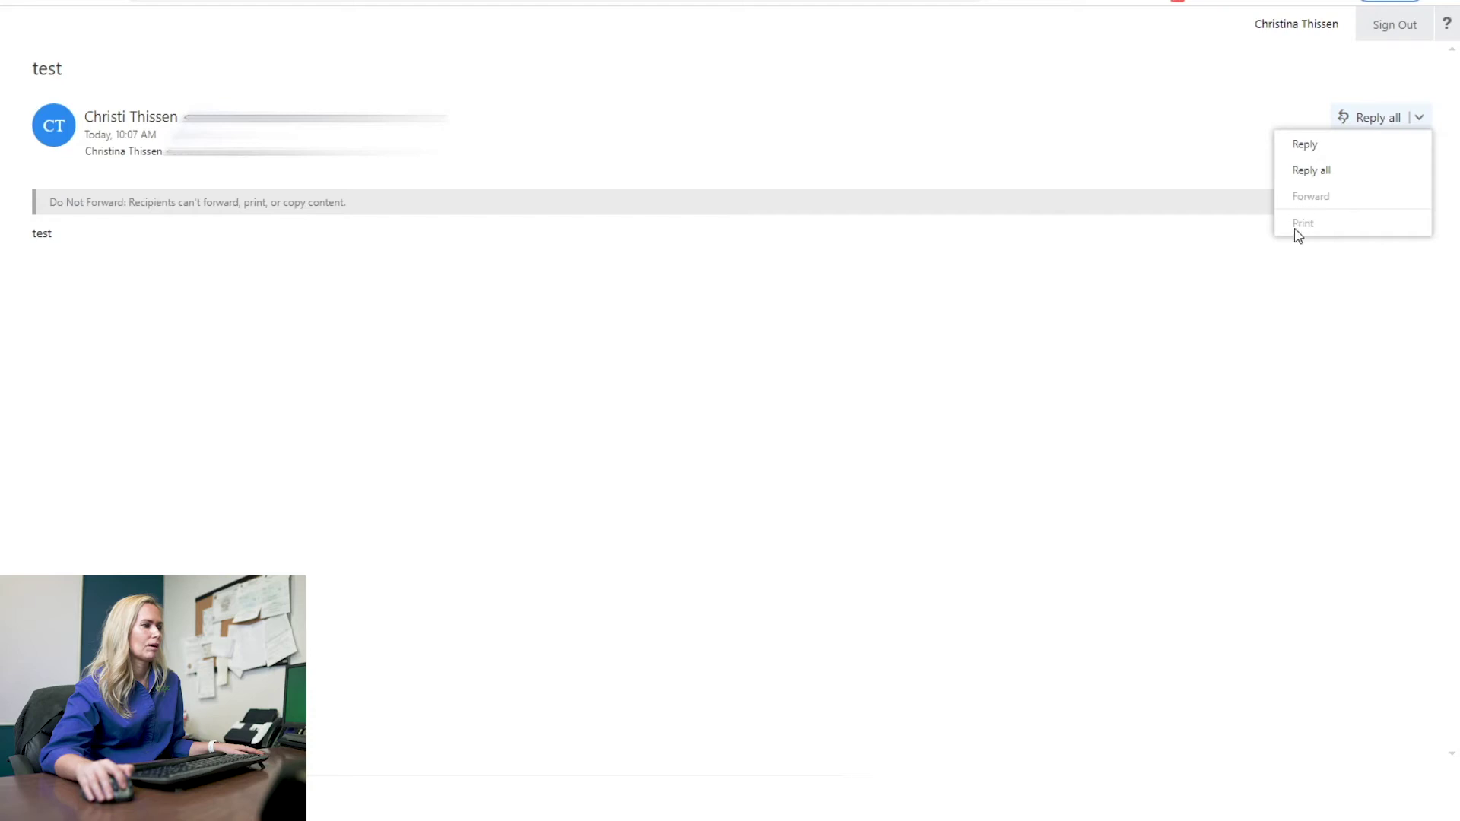
{"action": "left_click", "coordinate": [1042, 339]}
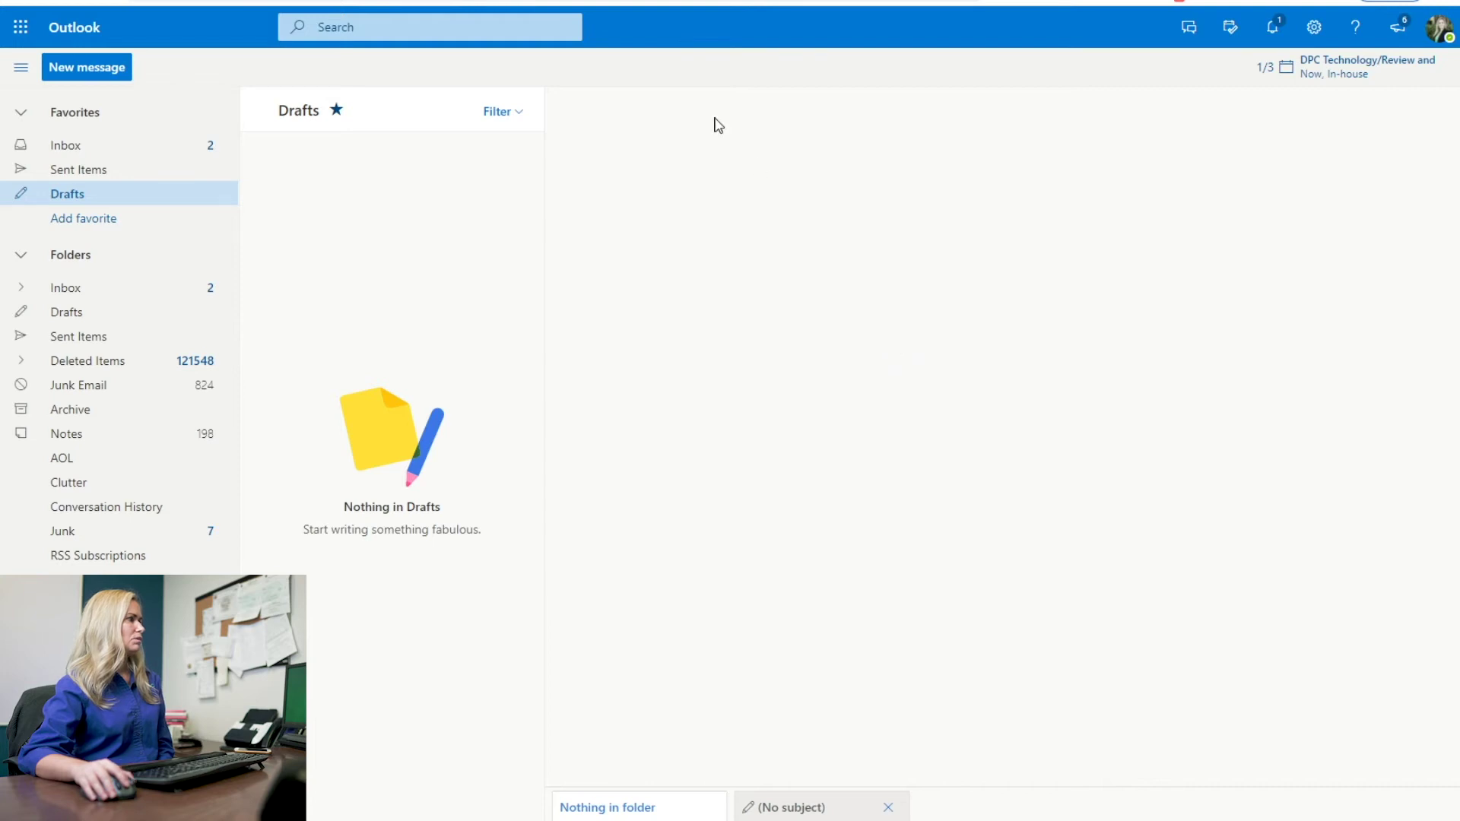
Step: Compose a new email to the recipient with subject and body 'test'
{"action": "left_click", "coordinate": [112, 75]}
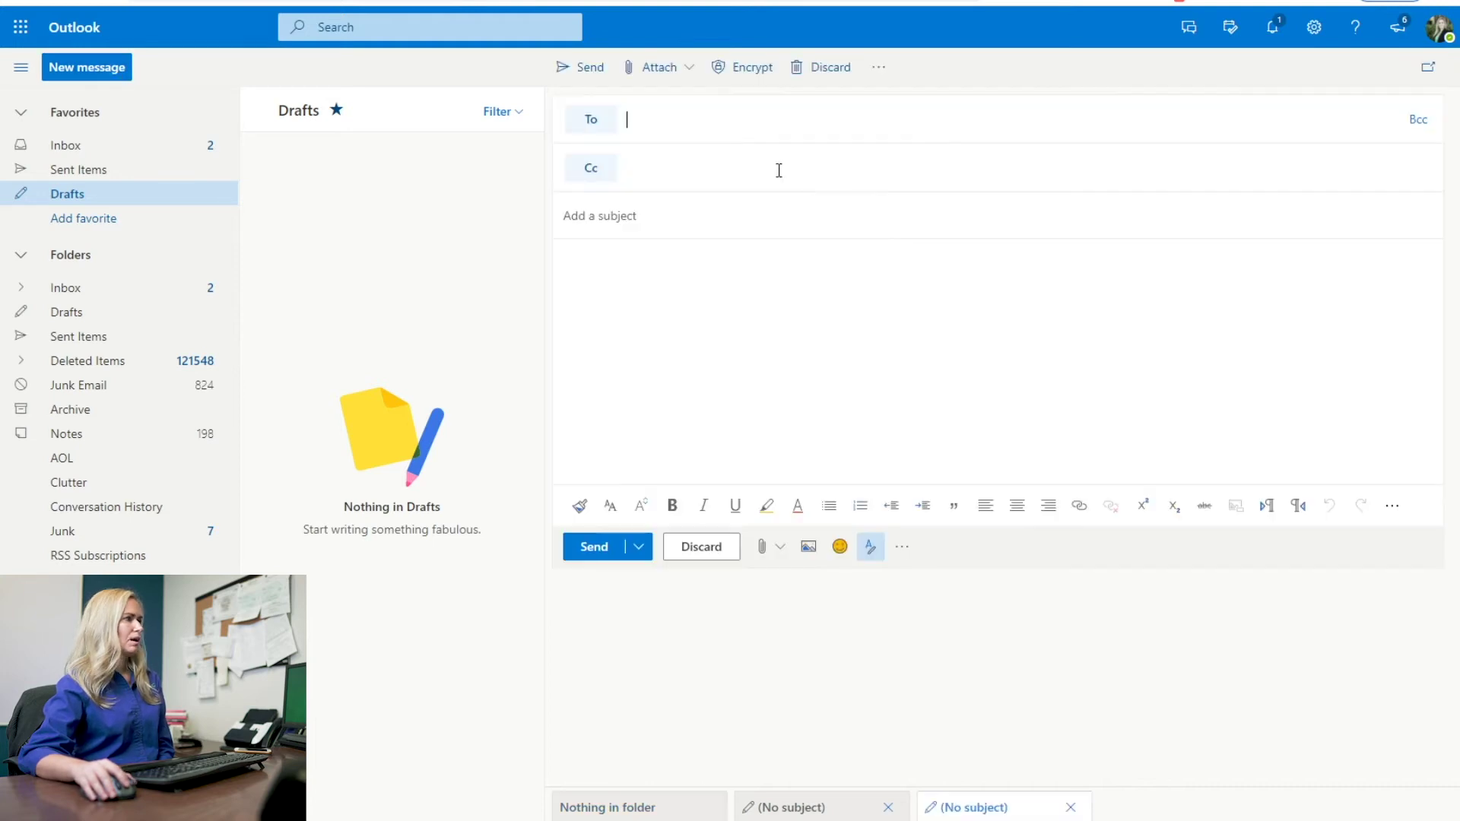
{"action": "left_click", "coordinate": [690, 130]}
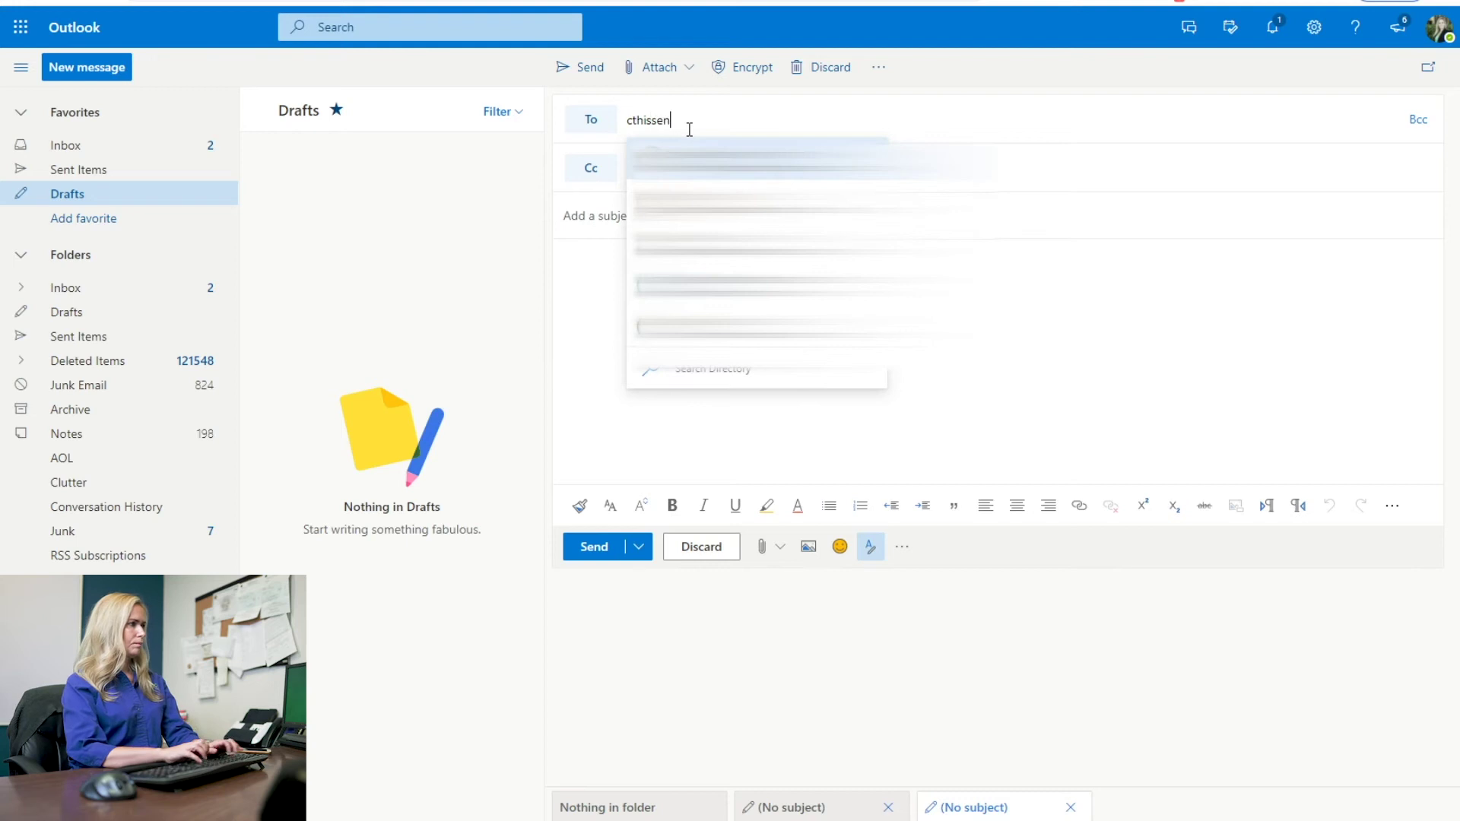
{"action": "left_click", "coordinate": [776, 203]}
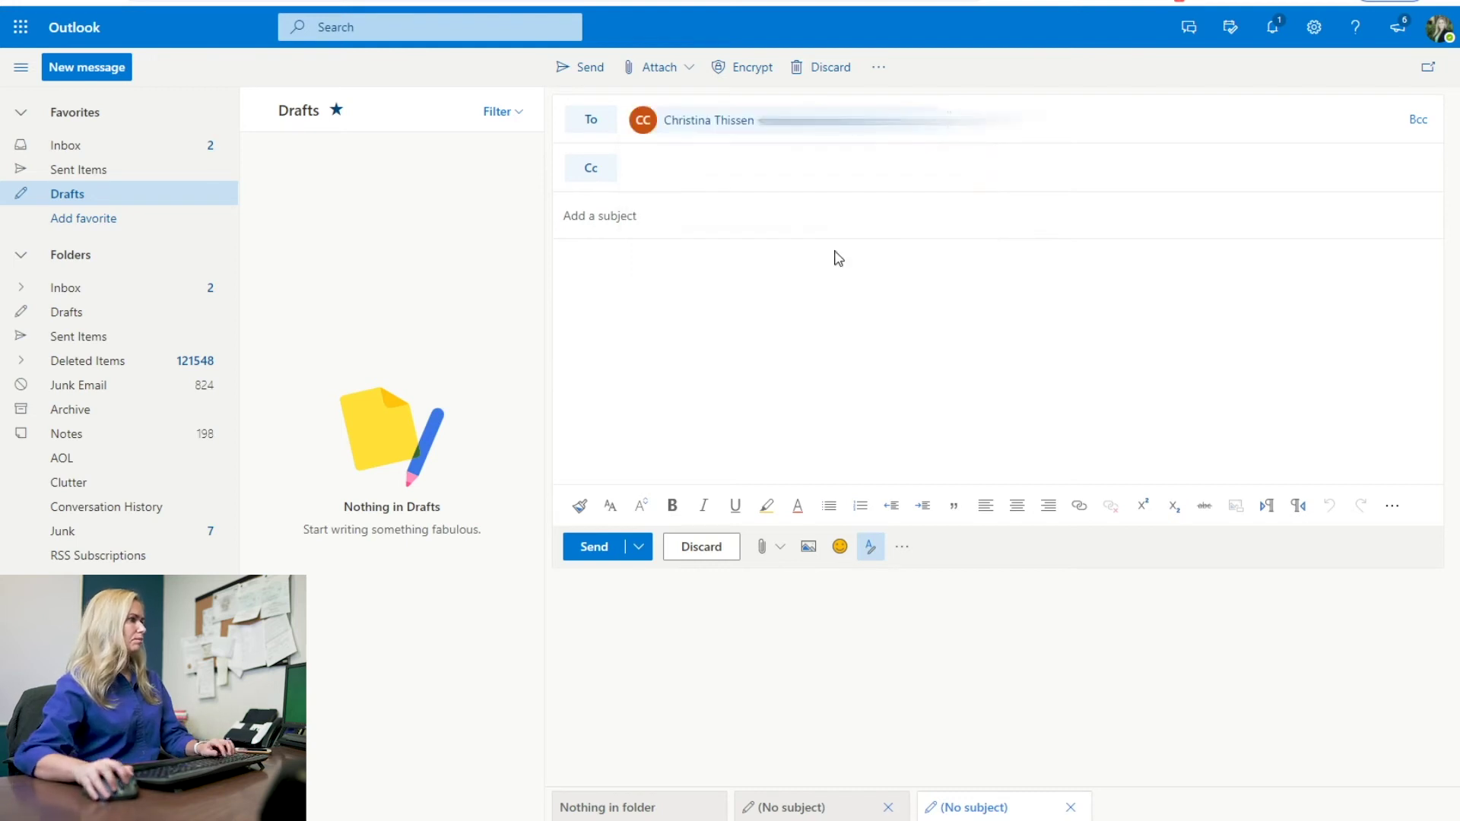
{"action": "left_click", "coordinate": [792, 217]}
{"action": "type", "text": "test"}
{"action": "left_click", "coordinate": [715, 259]}
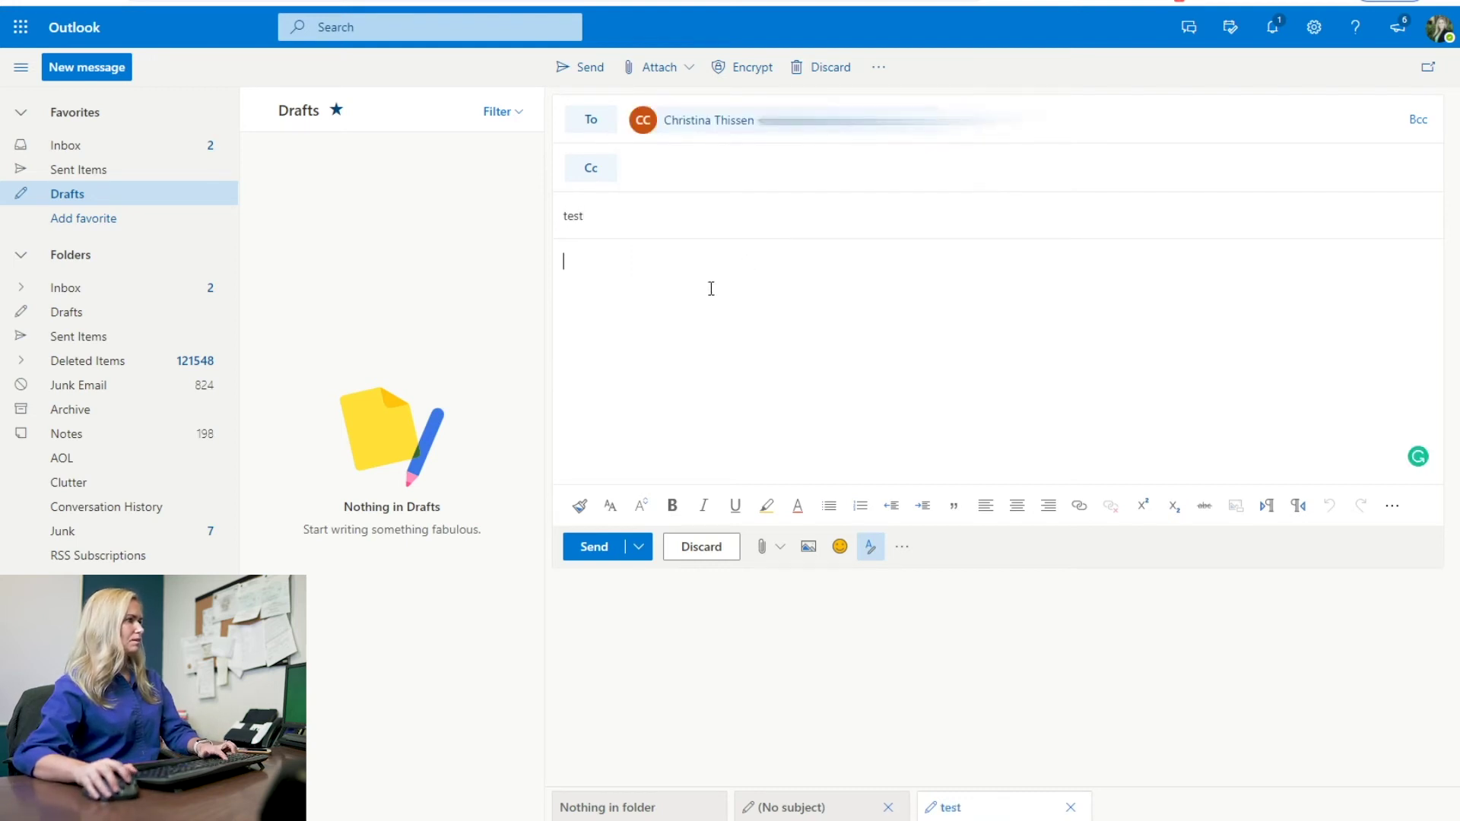
{"action": "type", "text": "test"}
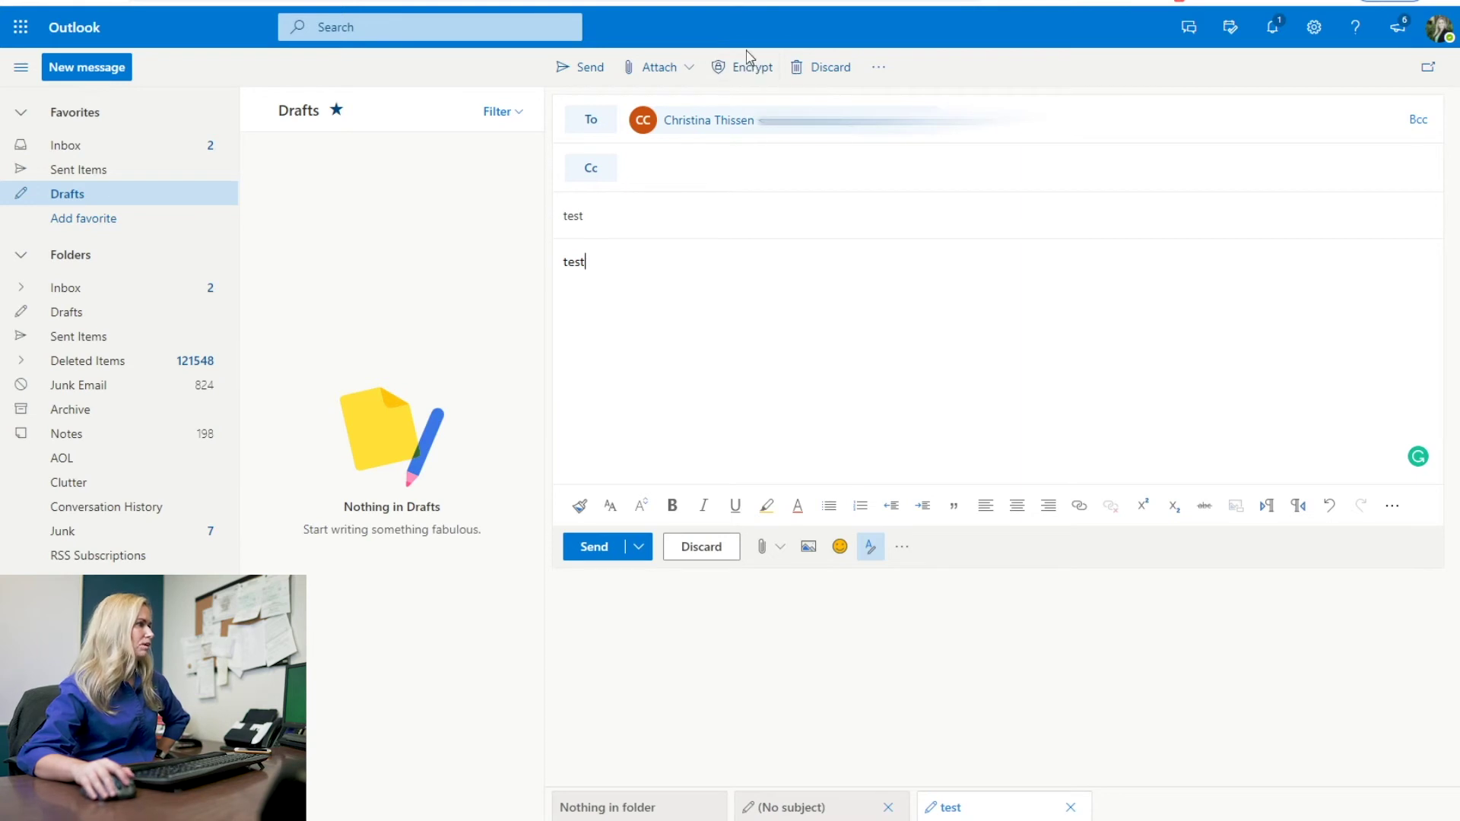
Step: Encrypt the message, keep the Encrypt permission, and send it
{"action": "left_click", "coordinate": [752, 77]}
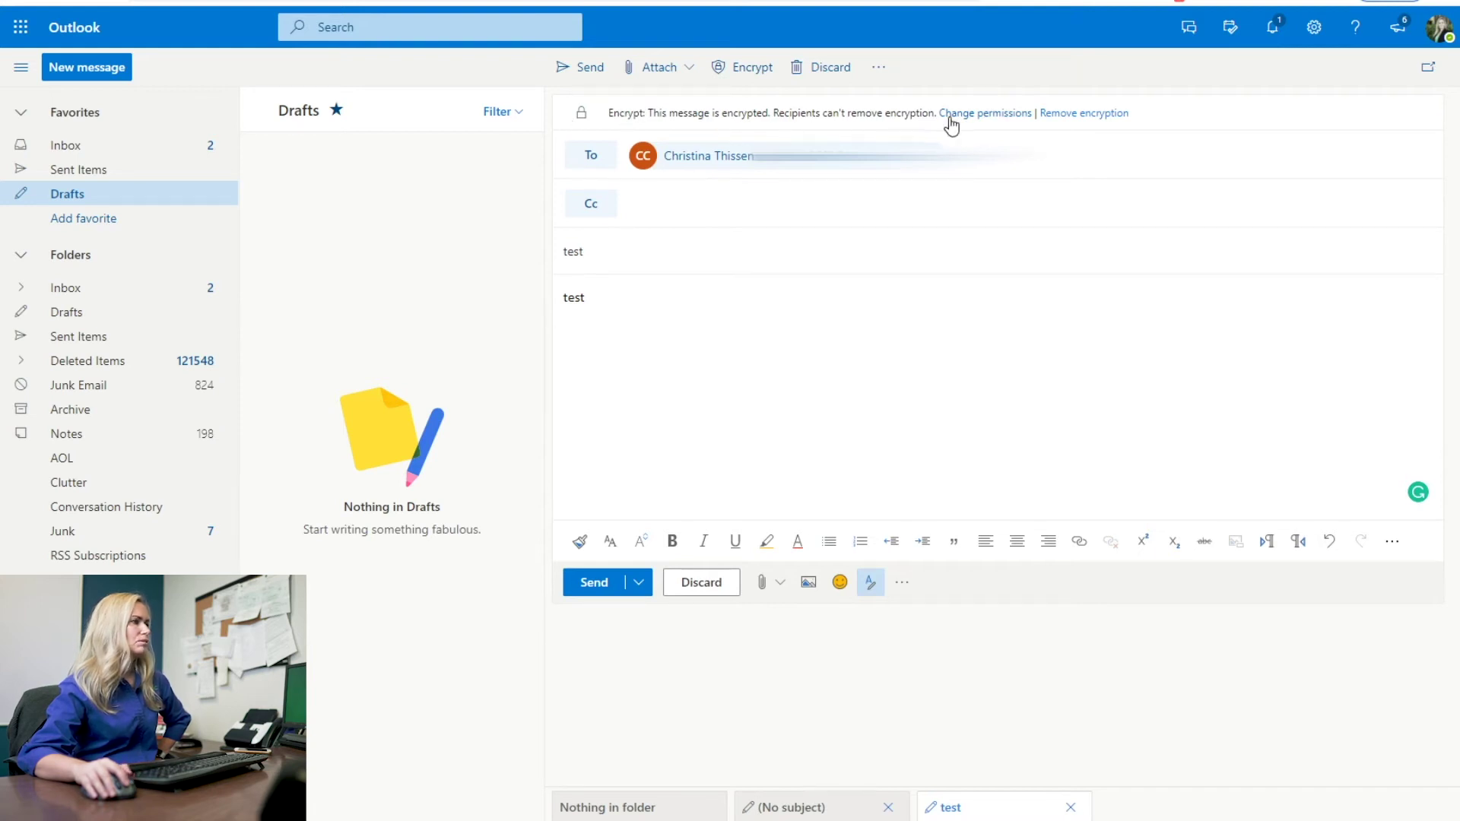
{"action": "left_click", "coordinate": [1010, 115]}
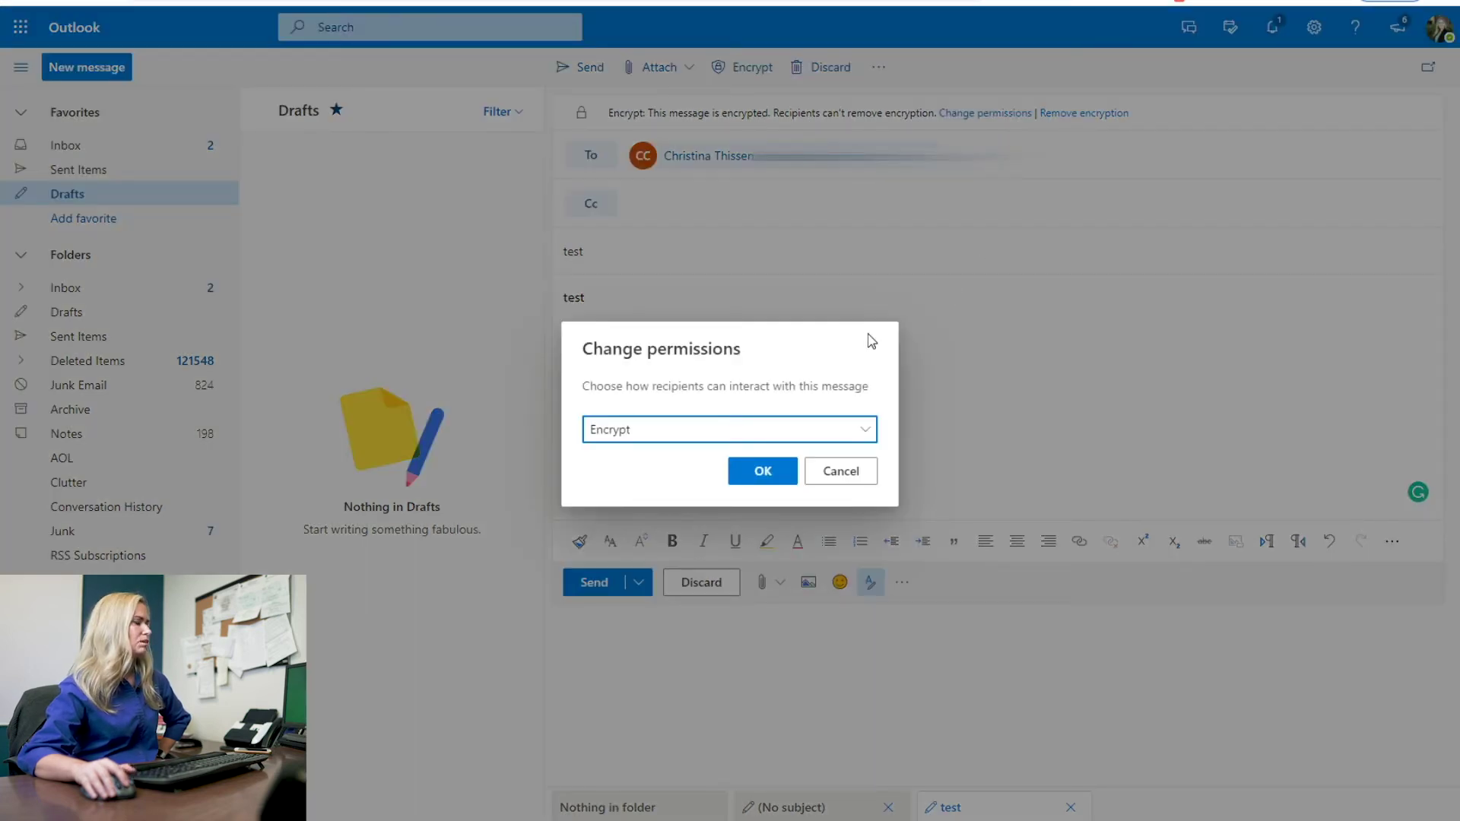
{"action": "left_click", "coordinate": [865, 432]}
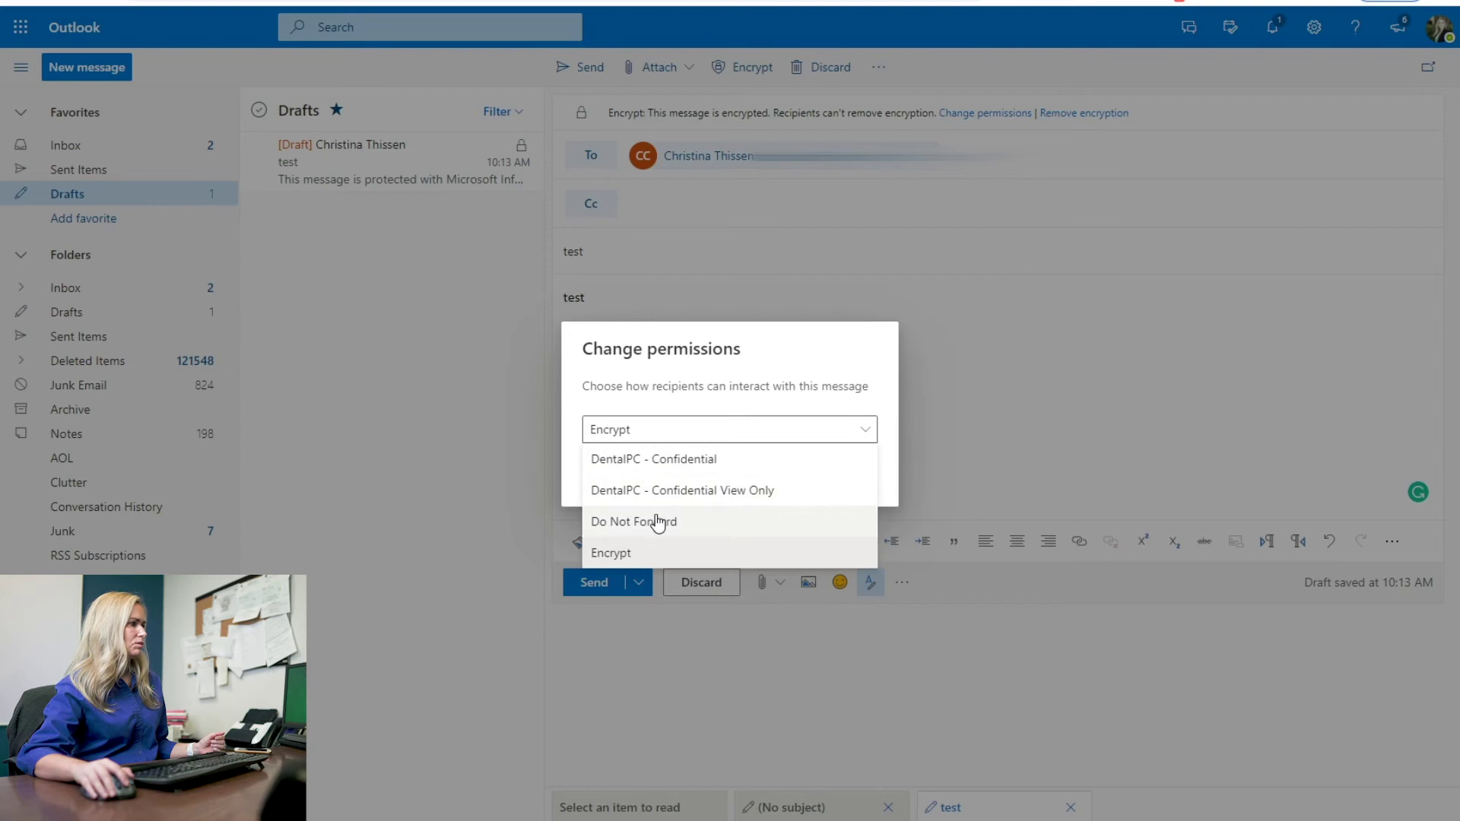
{"action": "left_click", "coordinate": [624, 554]}
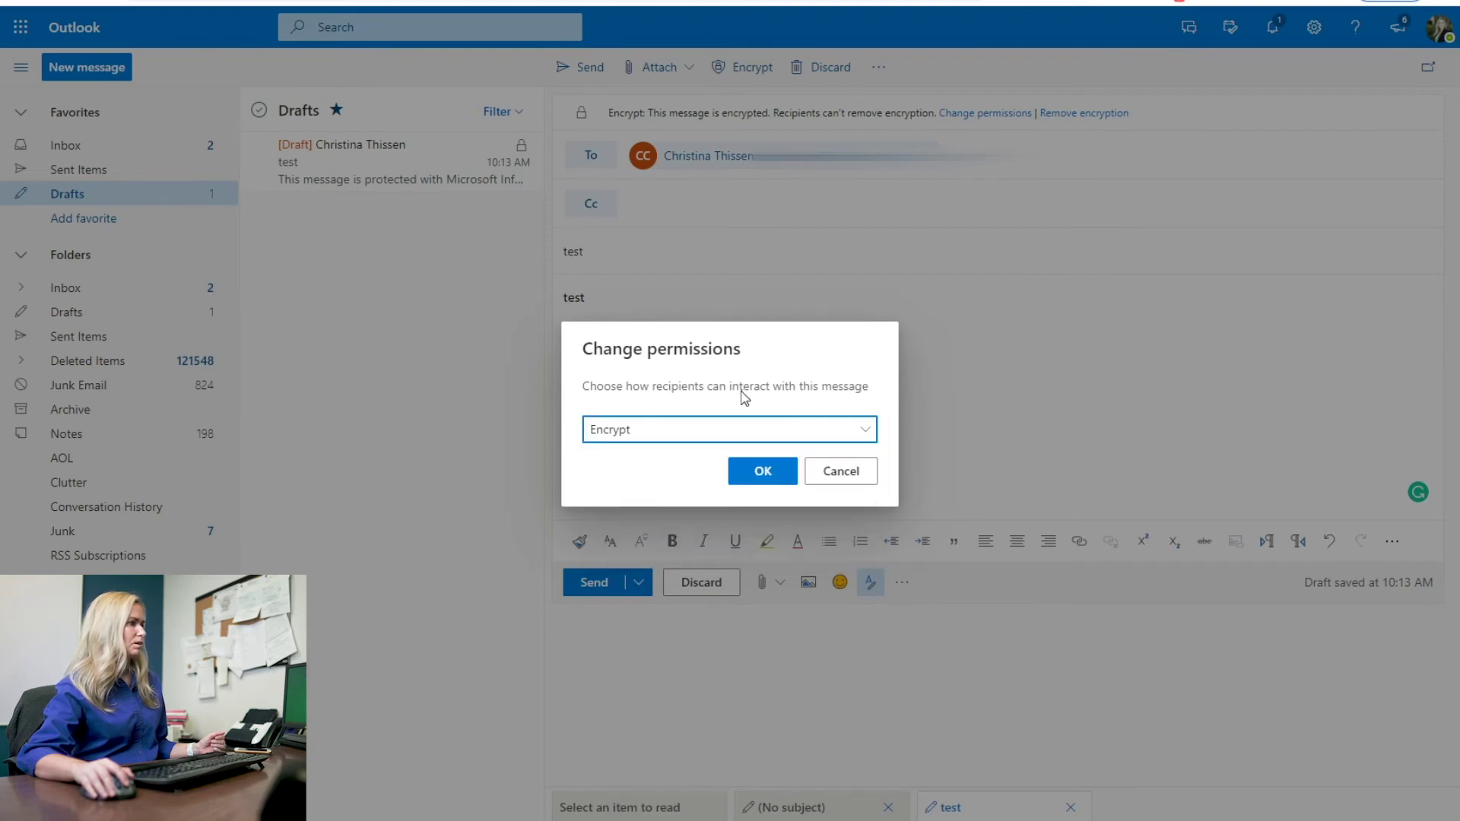
{"action": "left_click", "coordinate": [763, 468]}
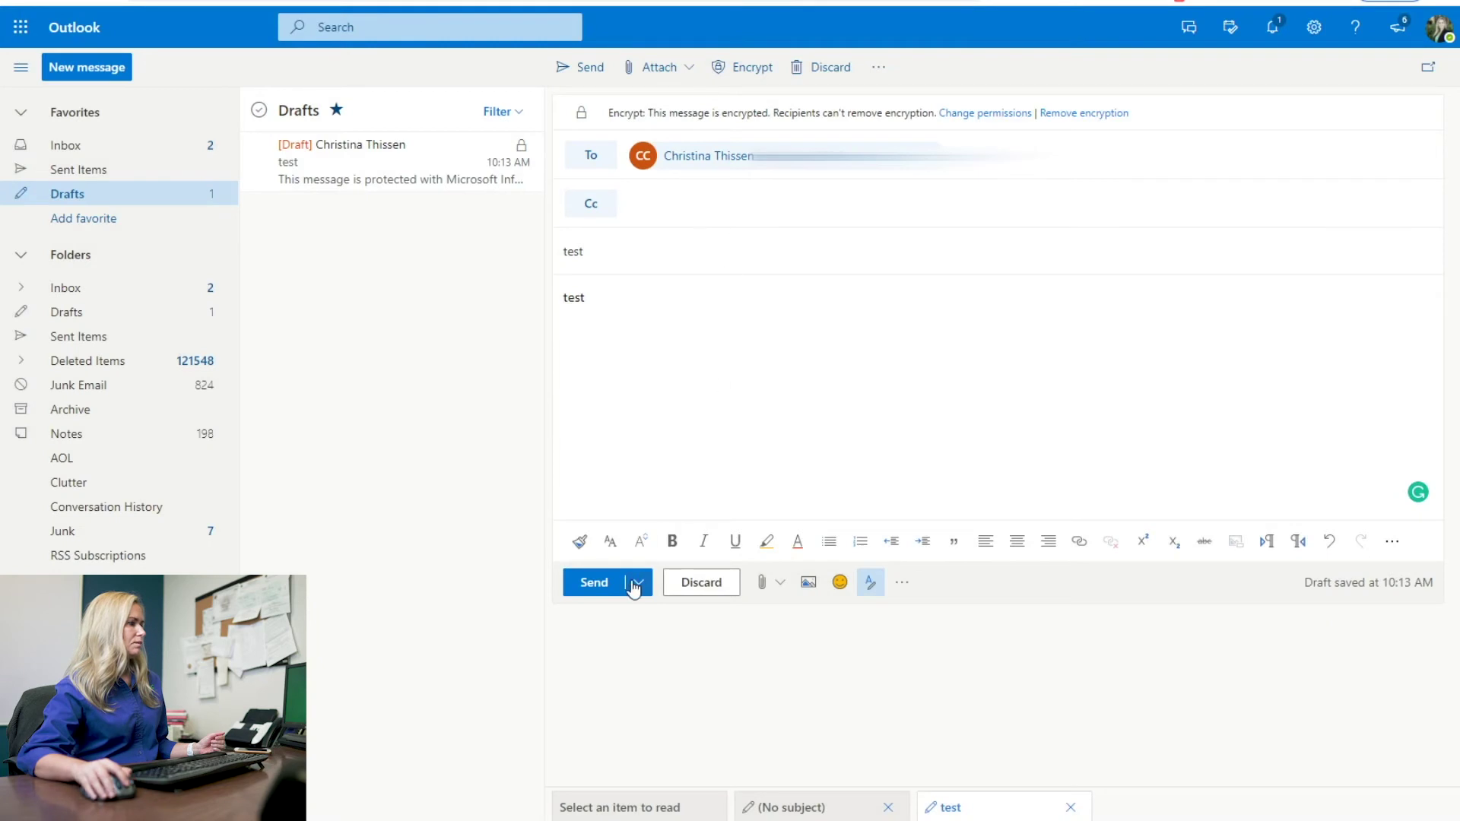
{"action": "left_click", "coordinate": [592, 582]}
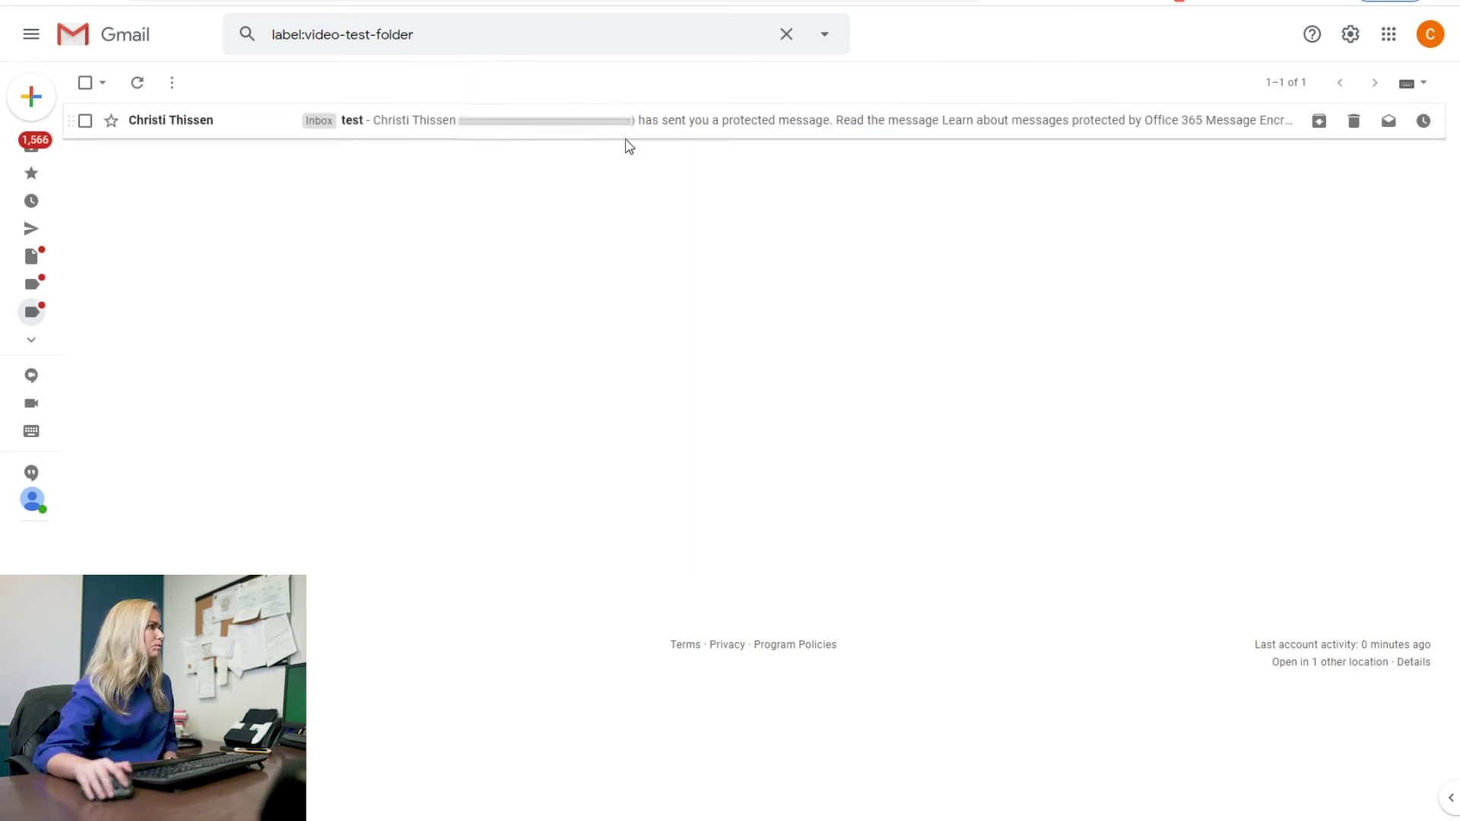
Step: Open the received 'test' email in the portal and select its message text
{"action": "left_click", "coordinate": [628, 126]}
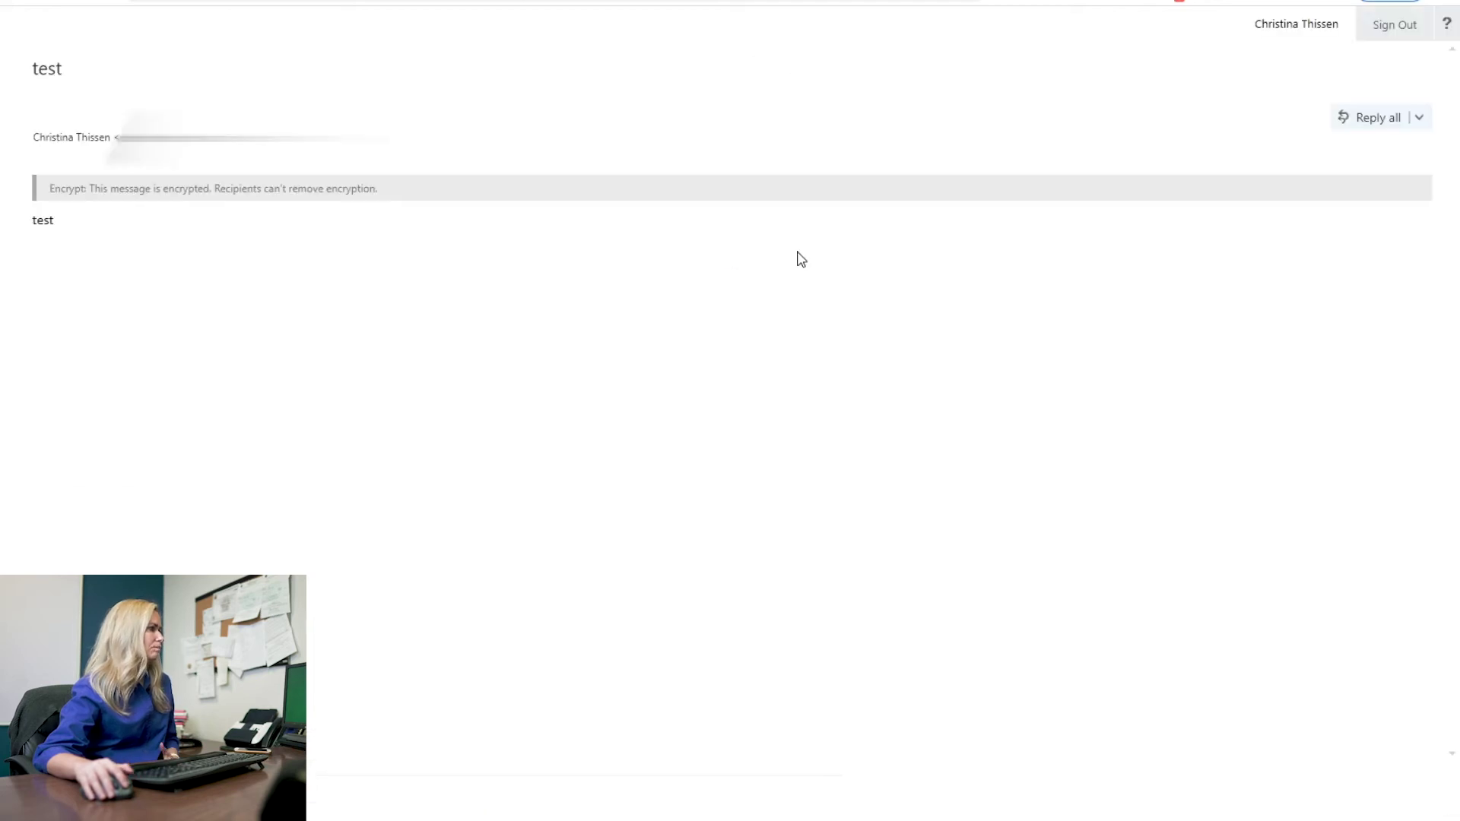
{"action": "left_click_drag", "start_coordinate": [82, 235], "coordinate": [79, 108]}
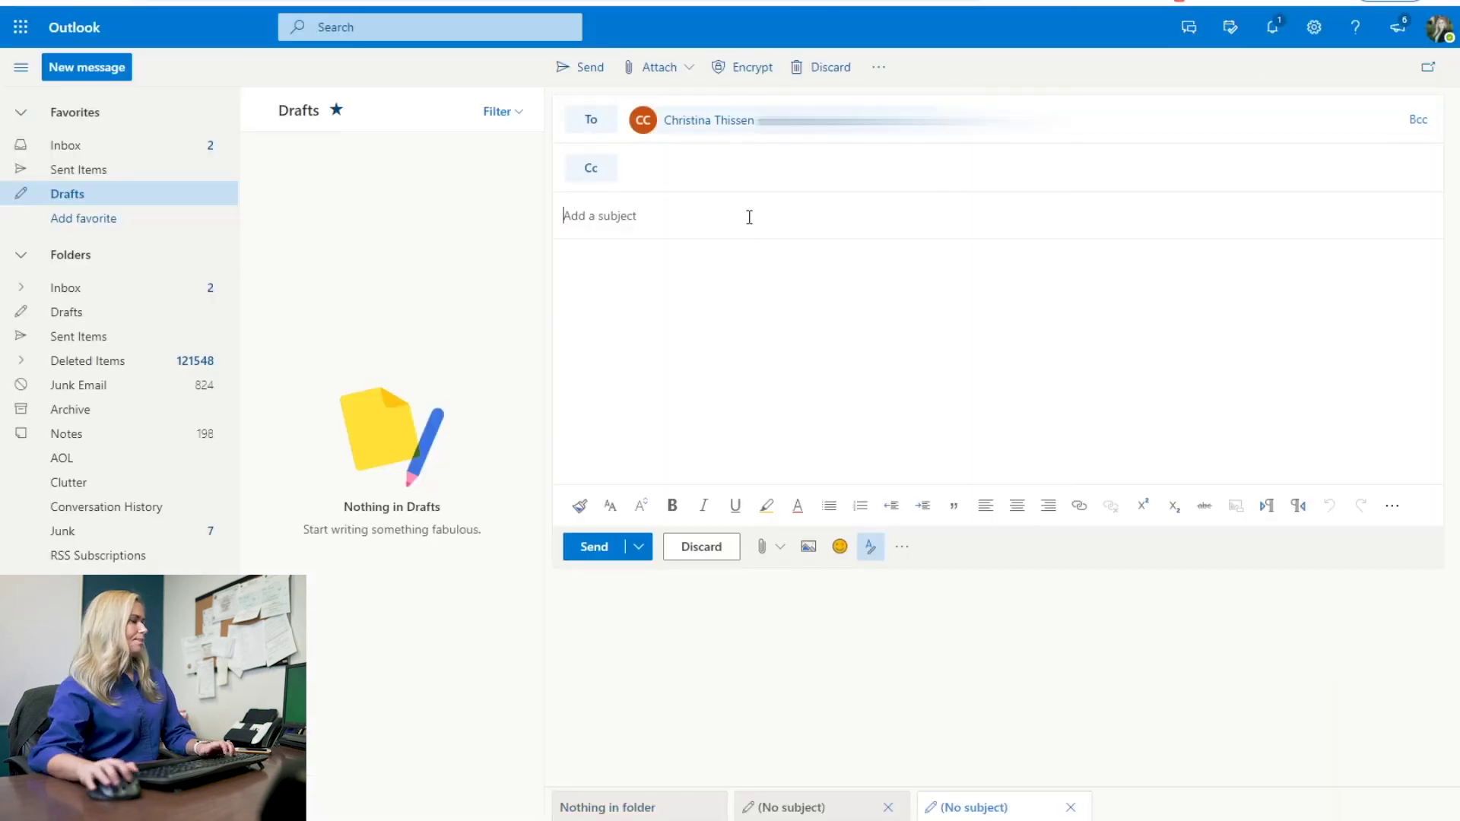
Step: Enter 'test' as the new message's subject and move to the body
{"action": "left_click", "coordinate": [747, 216]}
{"action": "type", "text": "te"}
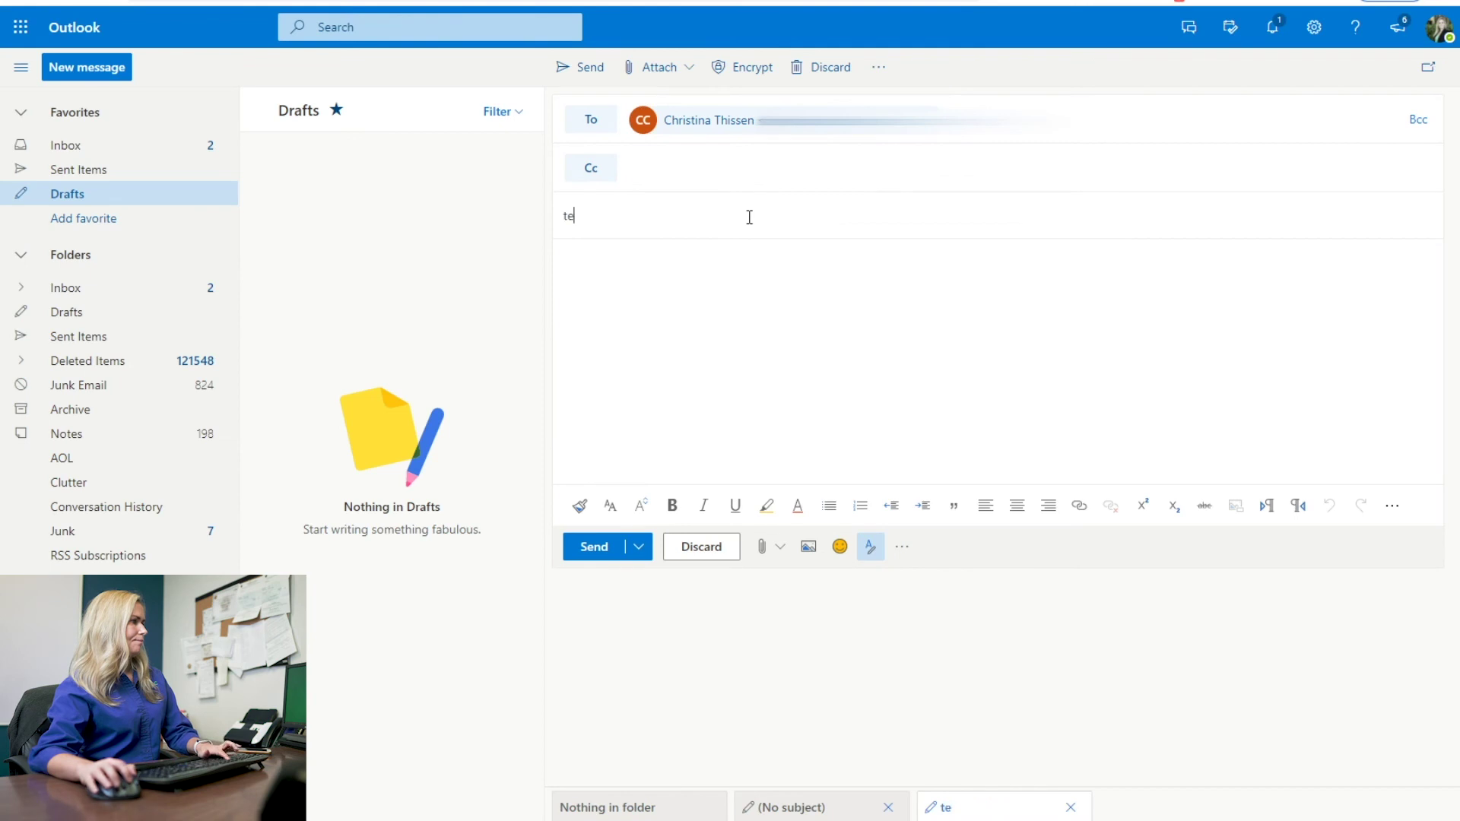
{"action": "type", "text": "st"}
{"action": "left_click", "coordinate": [676, 304]}
{"action": "type", "text": "test"}
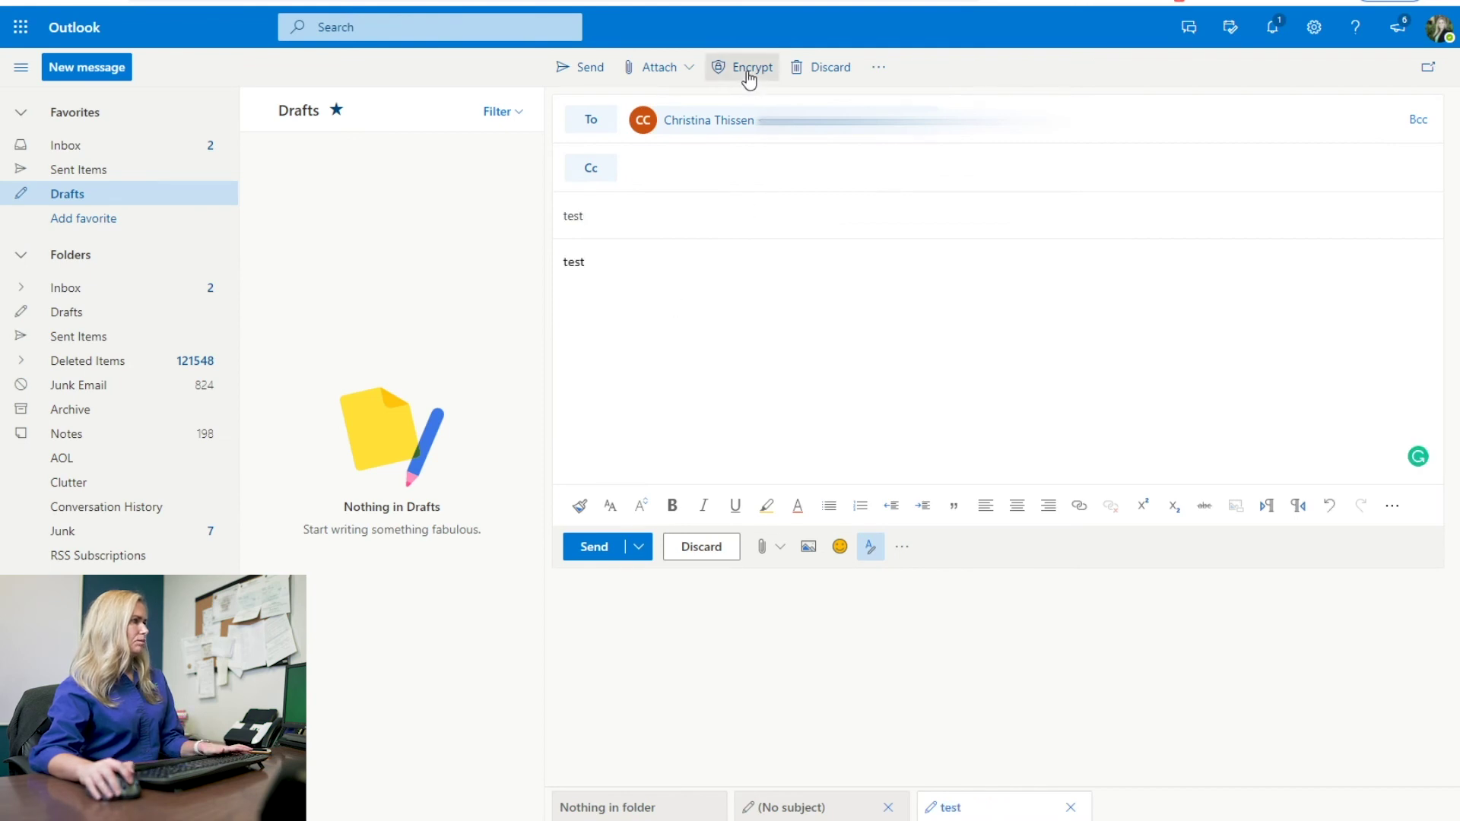
Step: Encrypt with the DentalPC - Confidential permission and send the message
{"action": "left_click", "coordinate": [749, 72]}
{"action": "left_click", "coordinate": [972, 114]}
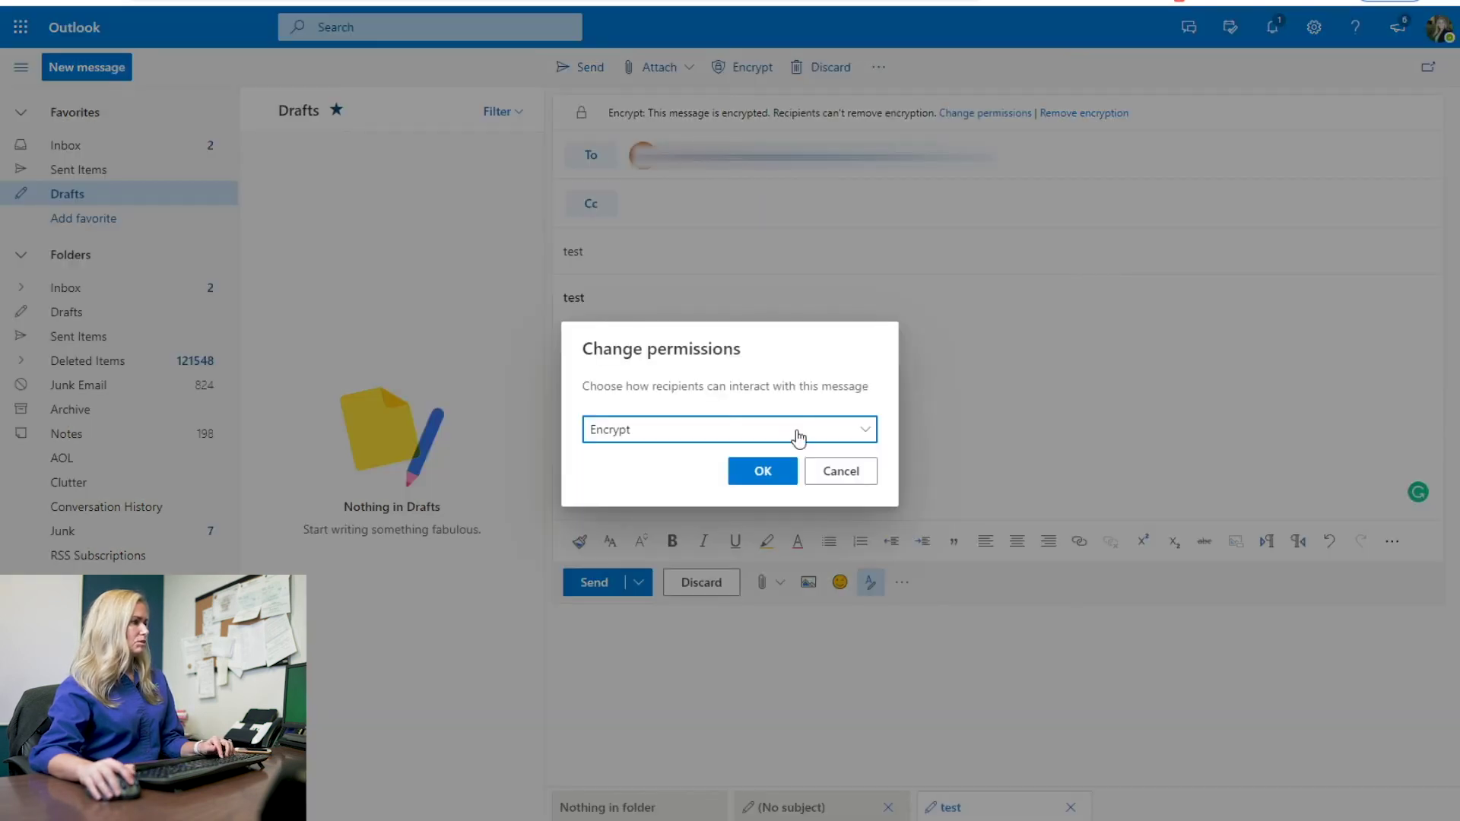
{"action": "left_click", "coordinate": [782, 431]}
{"action": "left_click", "coordinate": [682, 467]}
{"action": "left_click", "coordinate": [756, 470]}
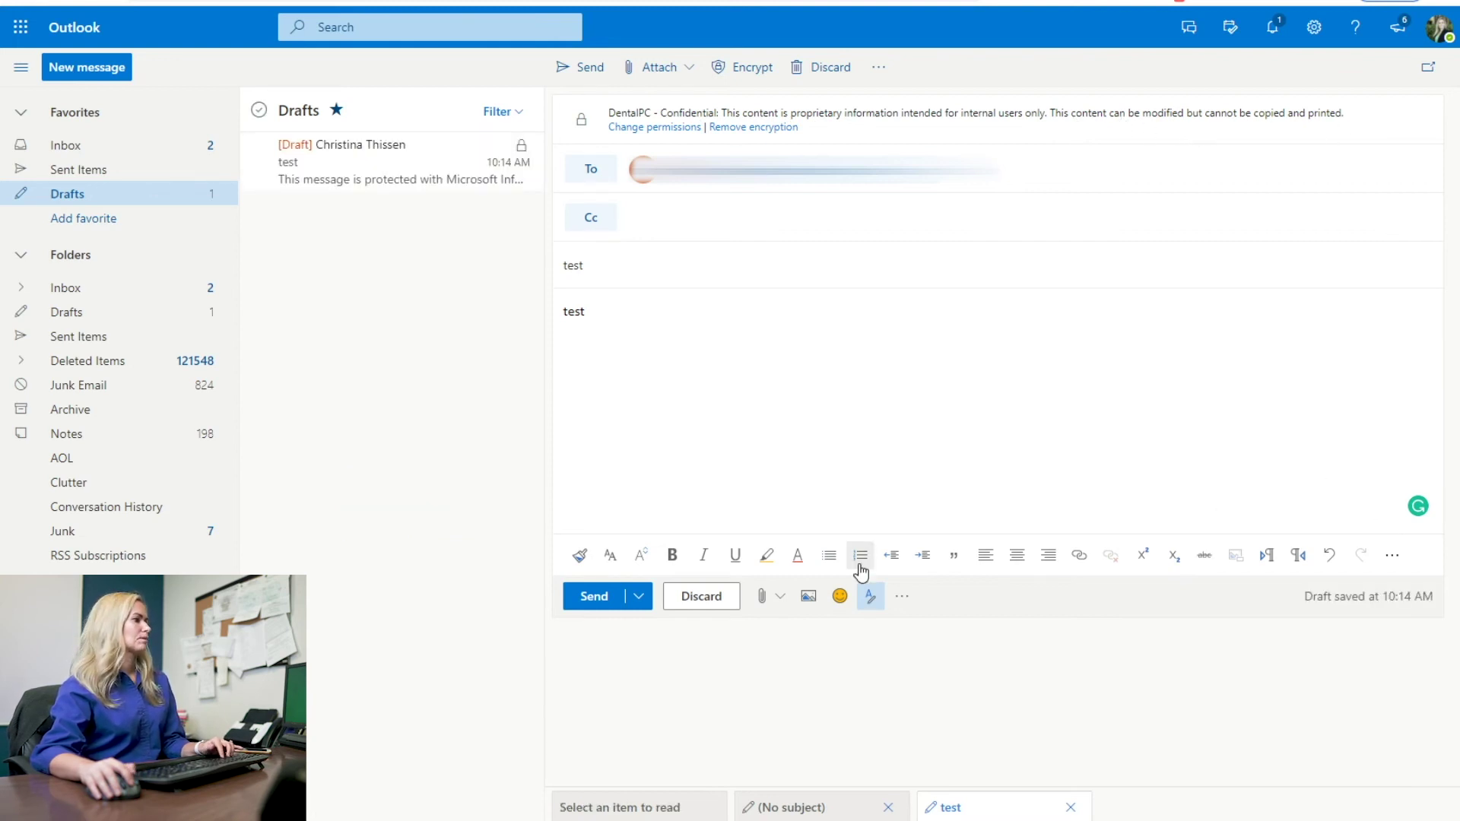
{"action": "left_click", "coordinate": [589, 602]}
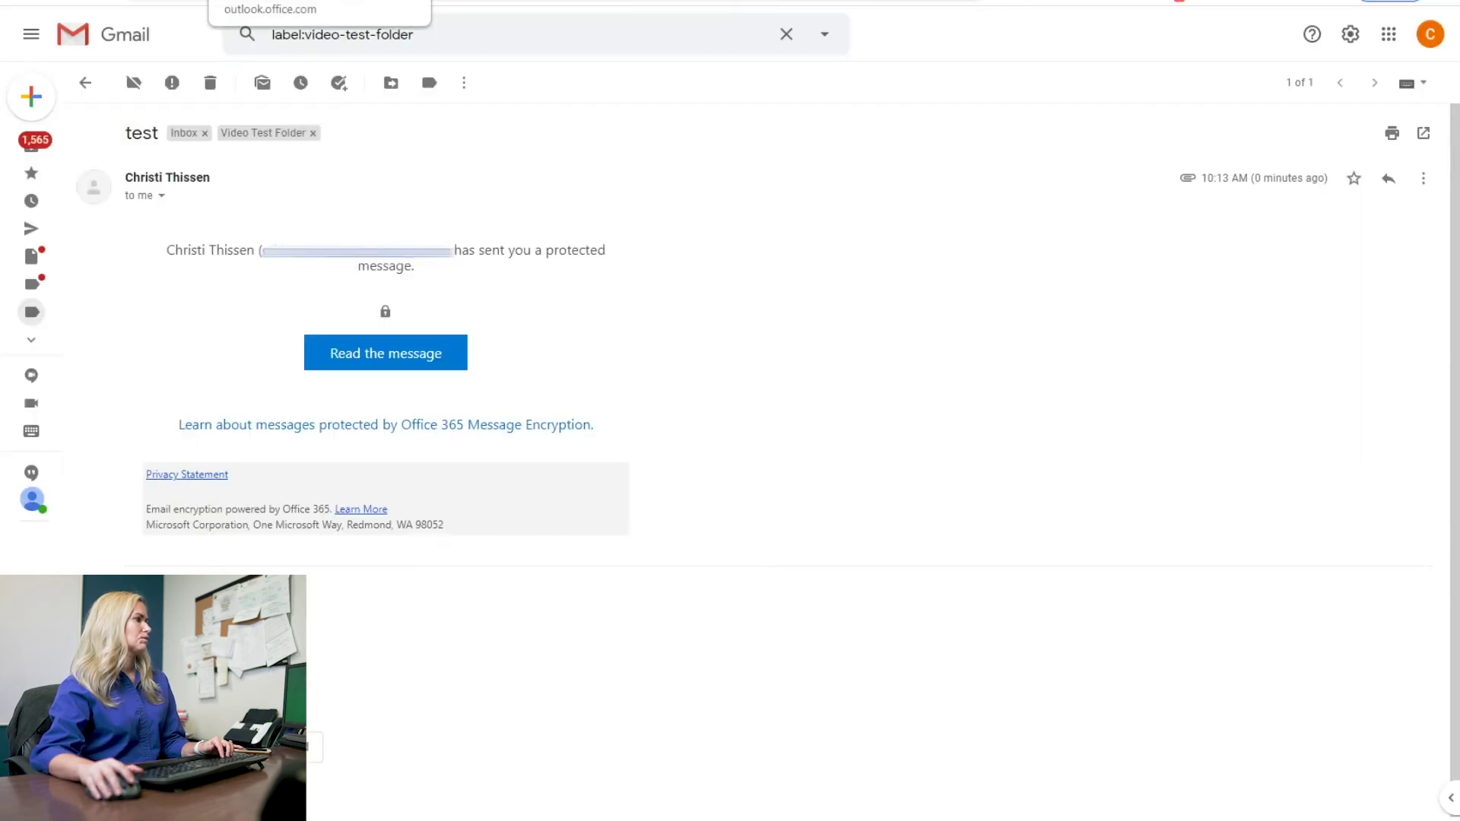
Step: Return to the label list and open the newest 'test' email in the encryption portal
{"action": "left_click", "coordinate": [211, 83]}
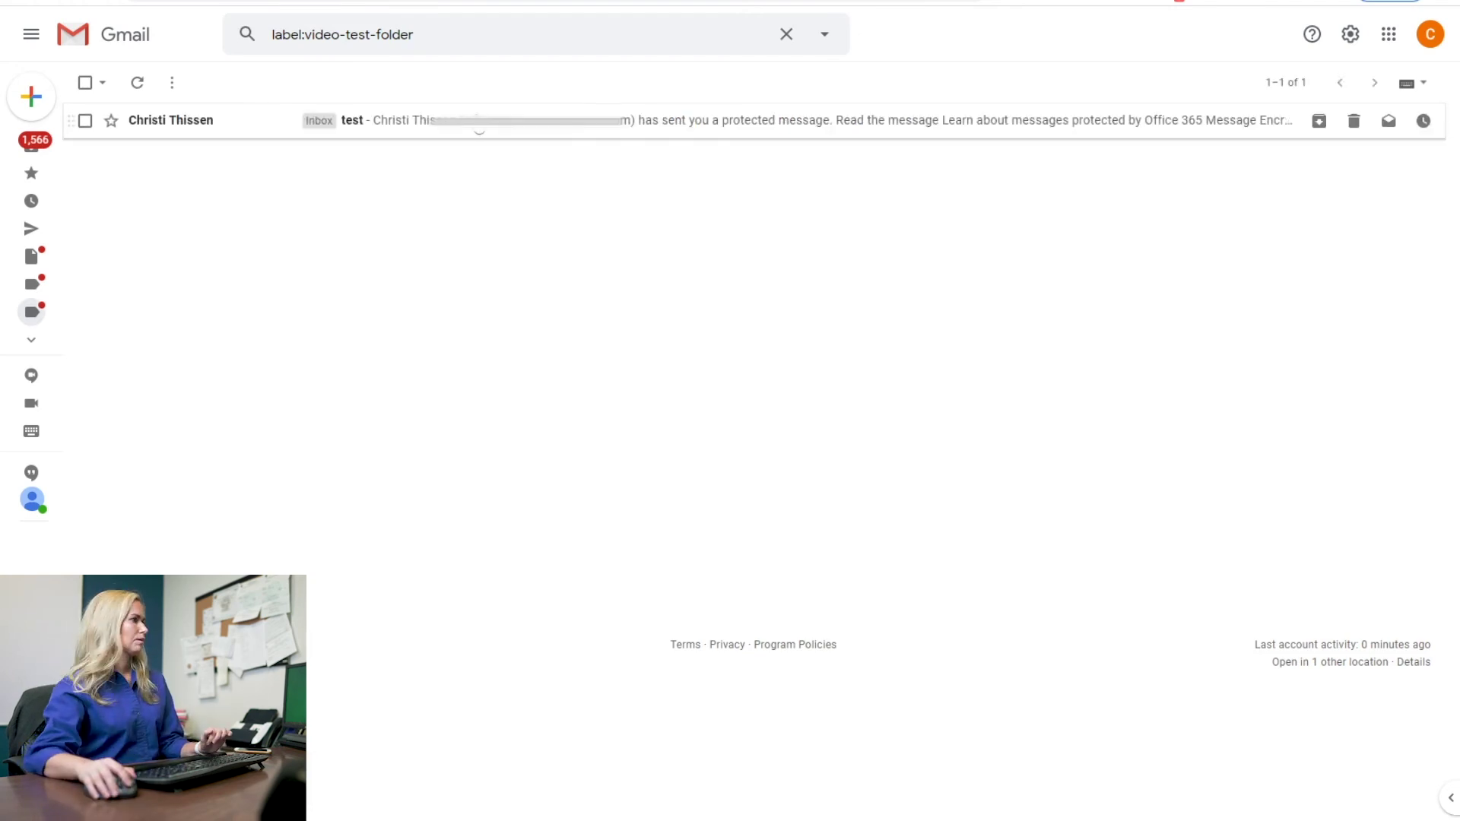
{"action": "left_click", "coordinate": [389, 120]}
{"action": "left_click", "coordinate": [390, 354]}
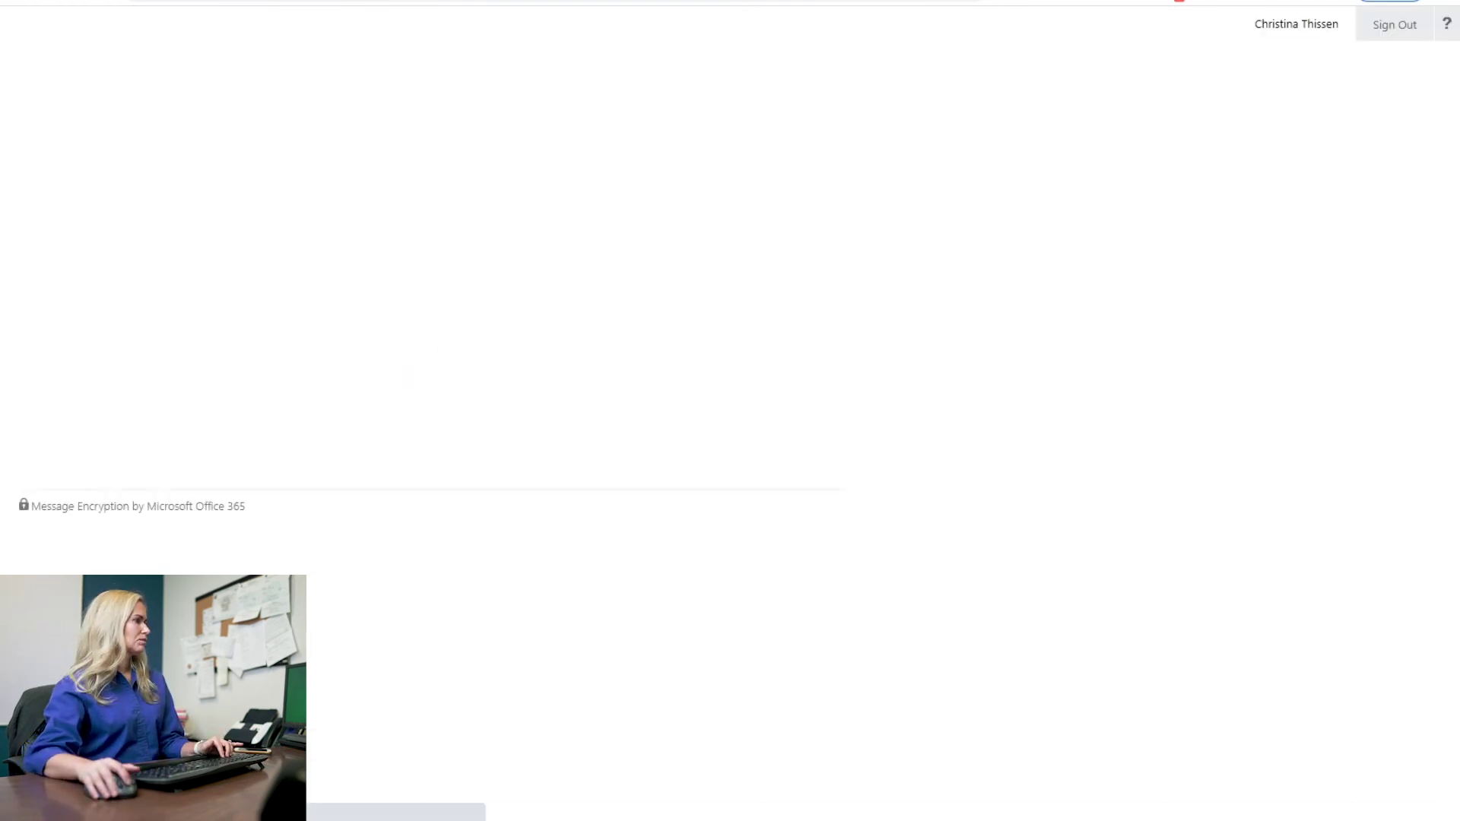